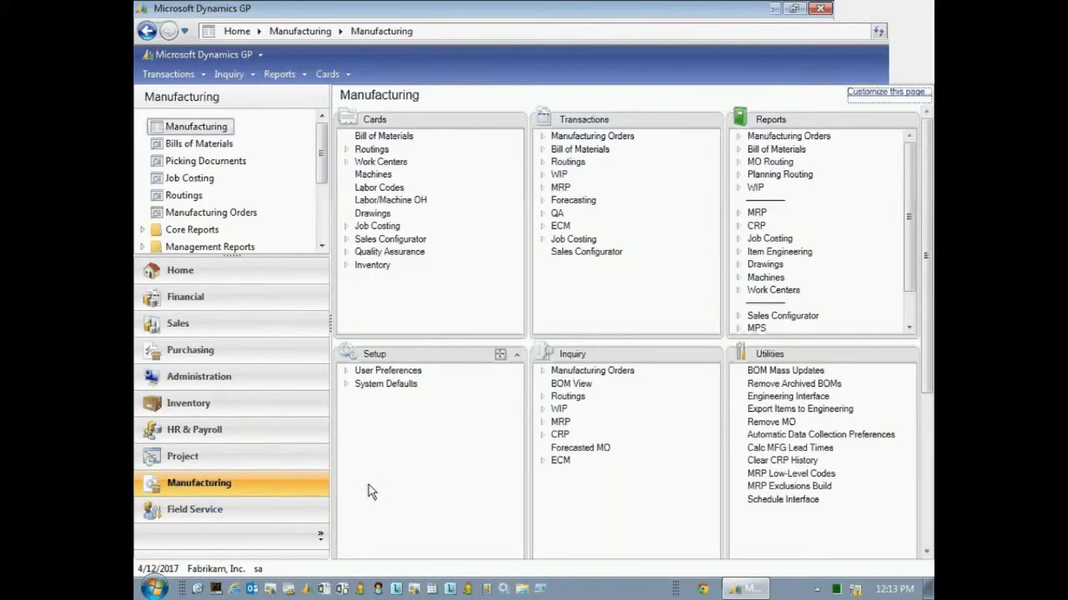
Load job JOB COST in Job Maintenance and set its status to Released
{"action": "left_click", "coordinate": [373, 226]}
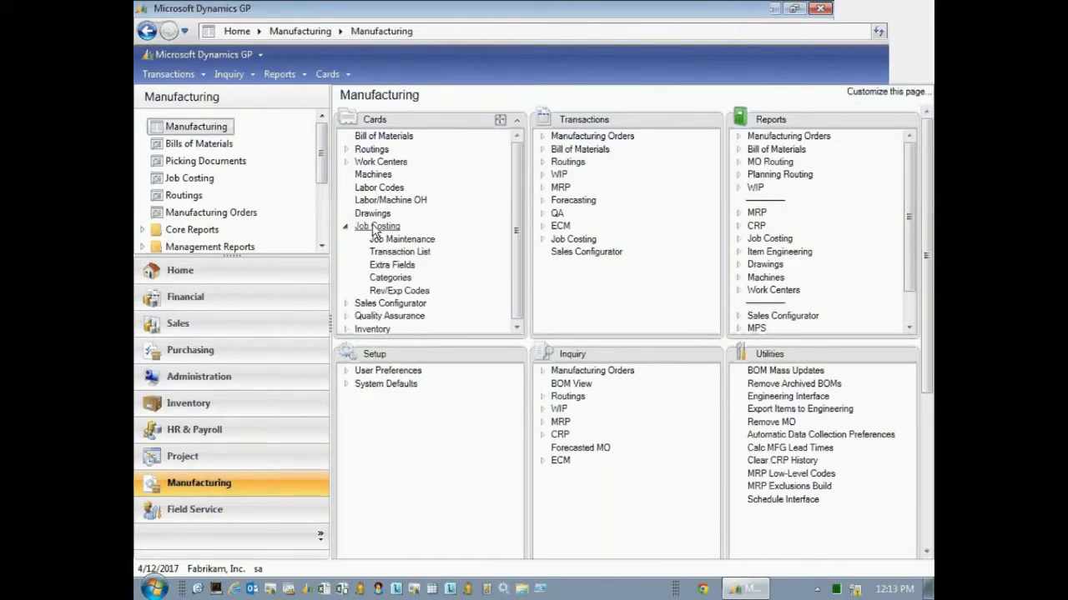
{"action": "left_click", "coordinate": [401, 241]}
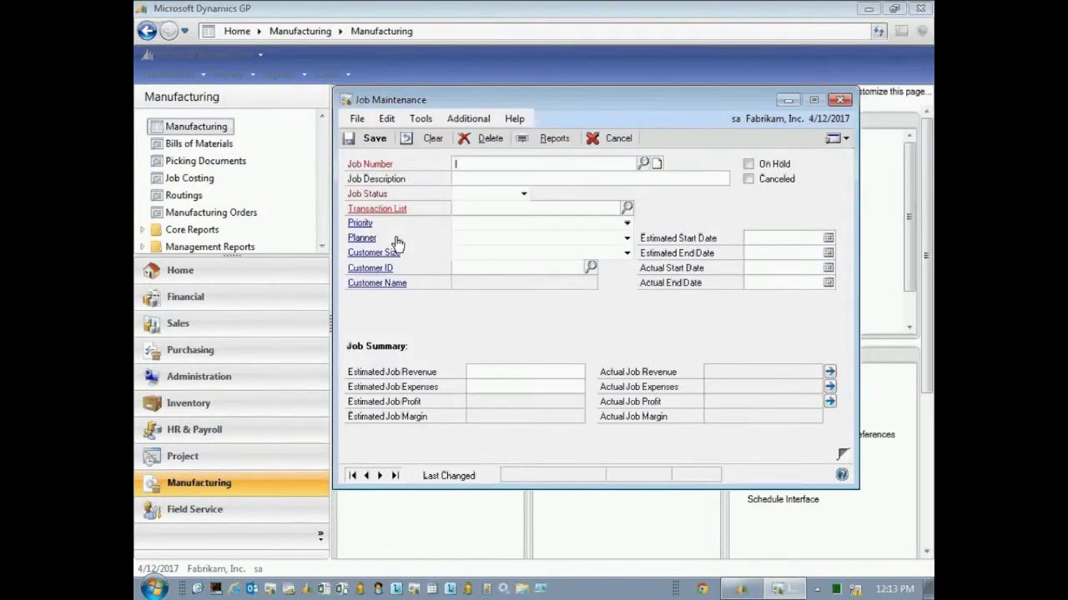
{"action": "type", "text": "JOB COST"}
{"action": "key", "text": "Tab"}
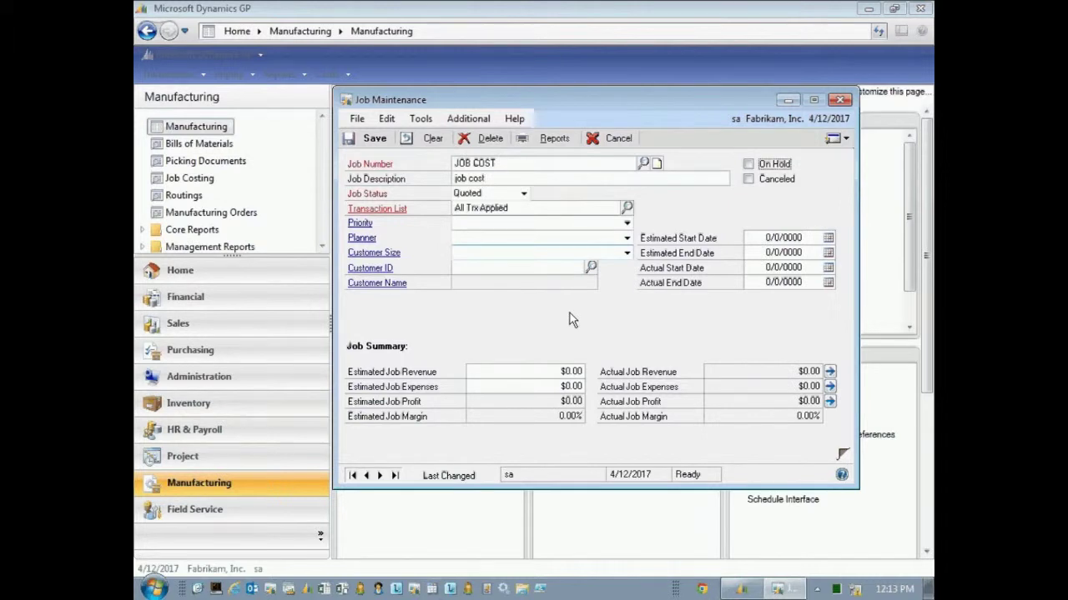
{"action": "left_click", "coordinate": [523, 193]}
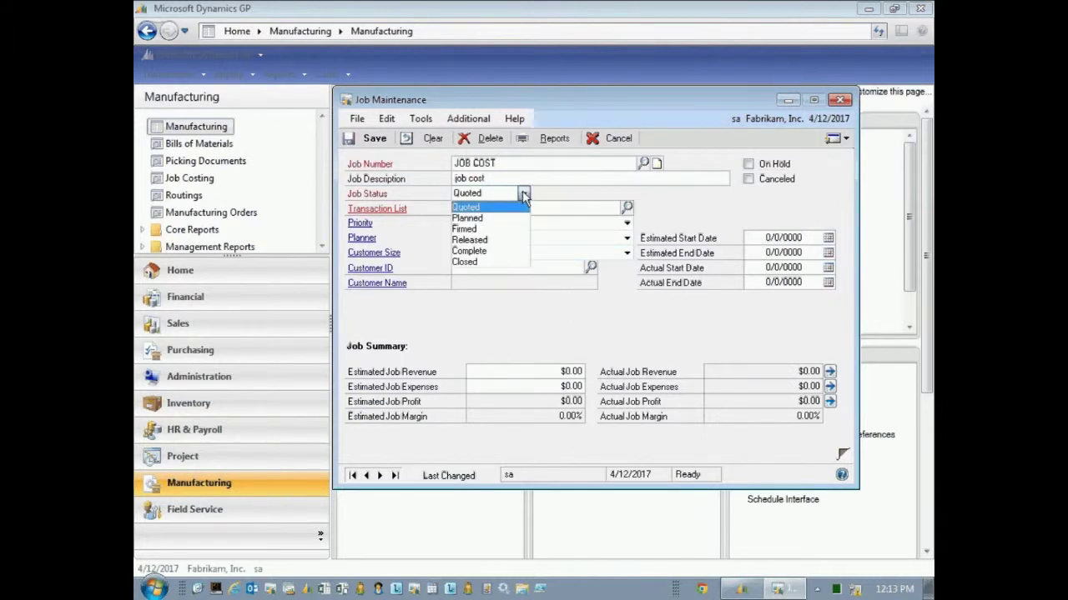
{"action": "left_click", "coordinate": [507, 241]}
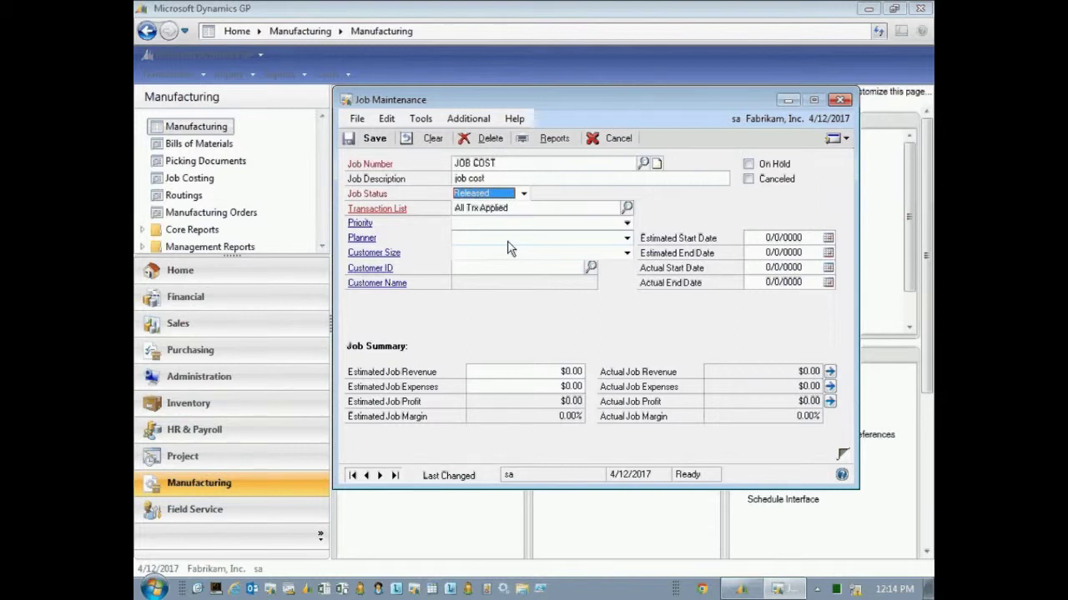
Enter $35,000 estimated revenue and $23,000 estimated expenses for JOB COST
{"action": "key", "text": "Tab"}
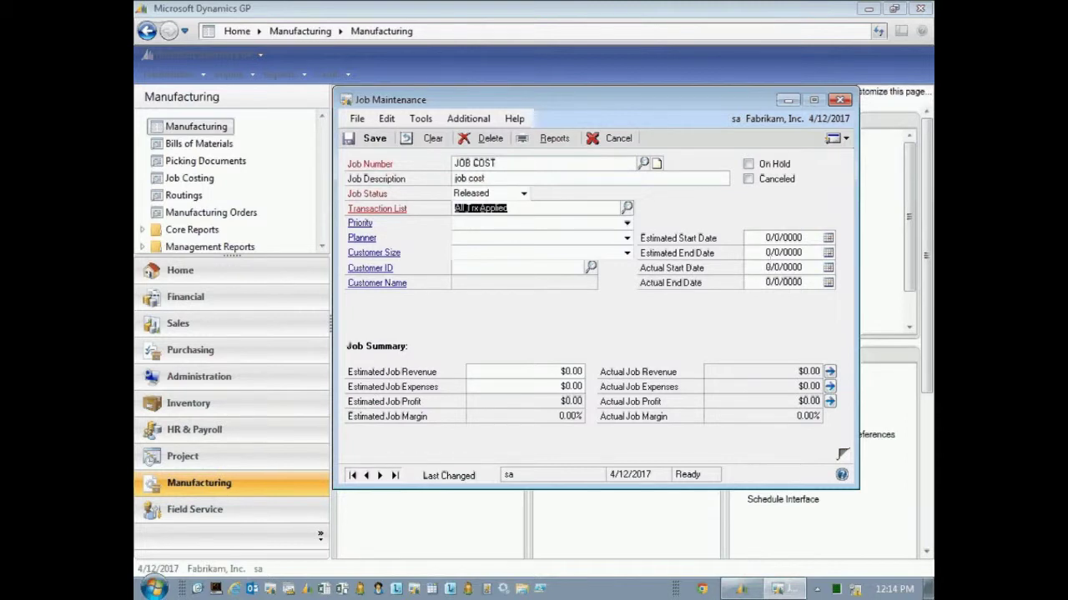
{"action": "left_click", "coordinate": [550, 375]}
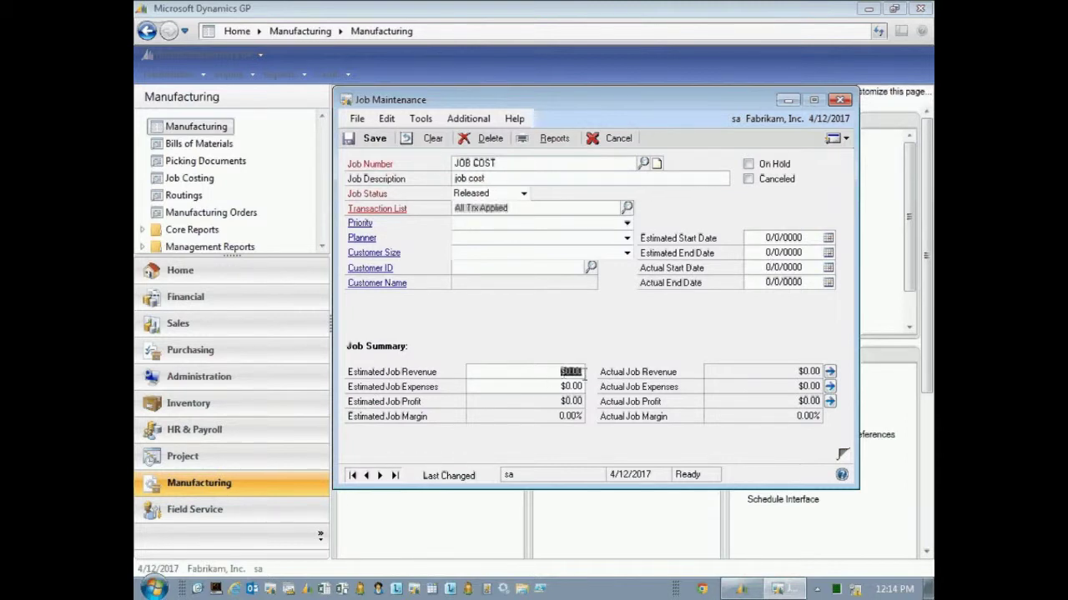
{"action": "type", "text": "3"}
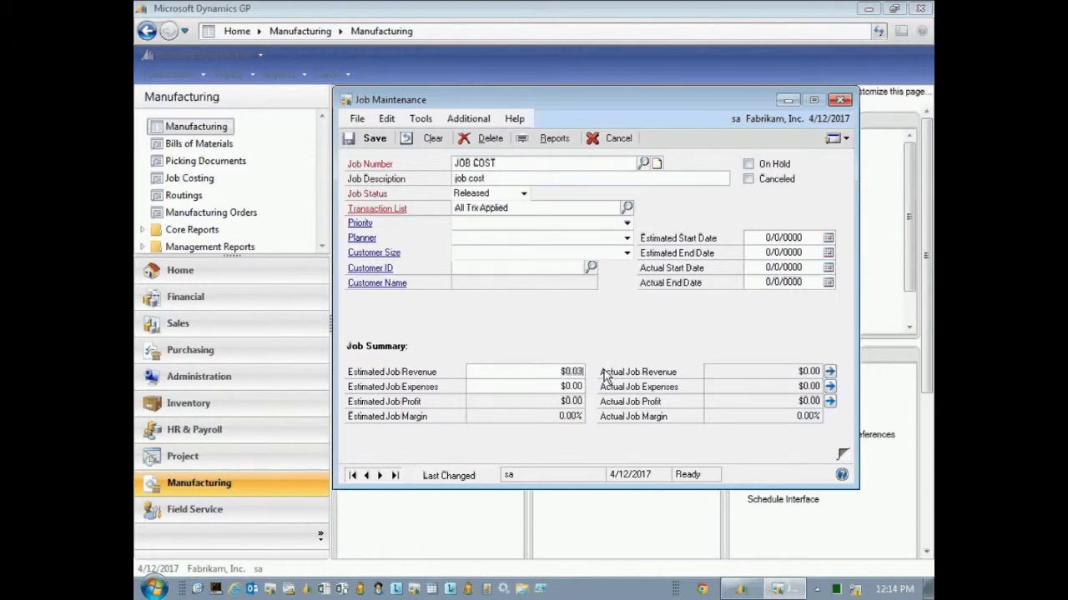
{"action": "type", "text": "50.0000"}
{"action": "key", "text": "Tab"}
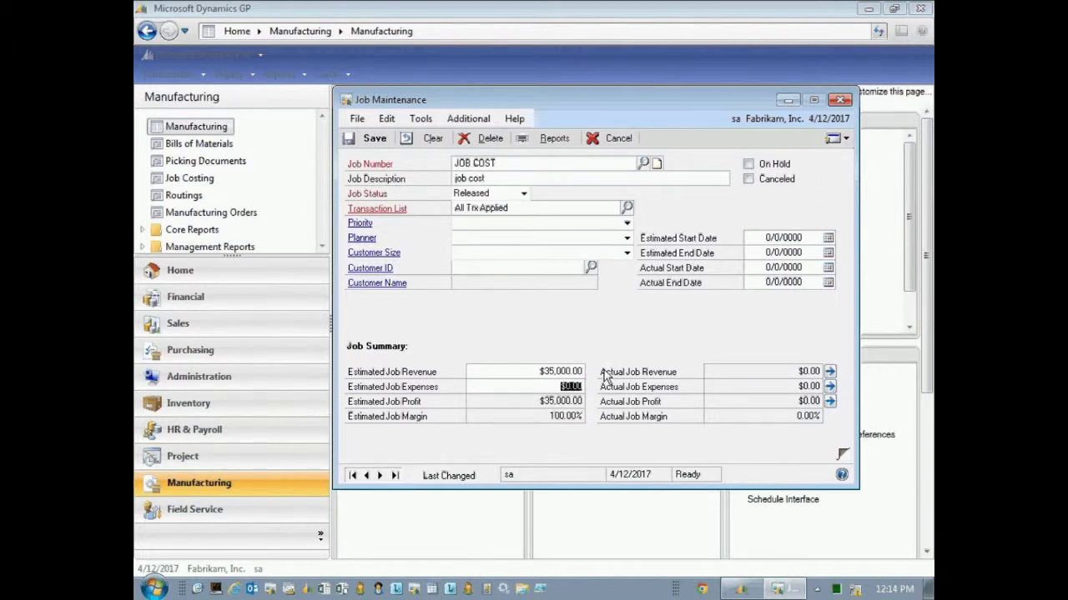
{"action": "type", "text": "23000"}
{"action": "key", "text": "Tab"}
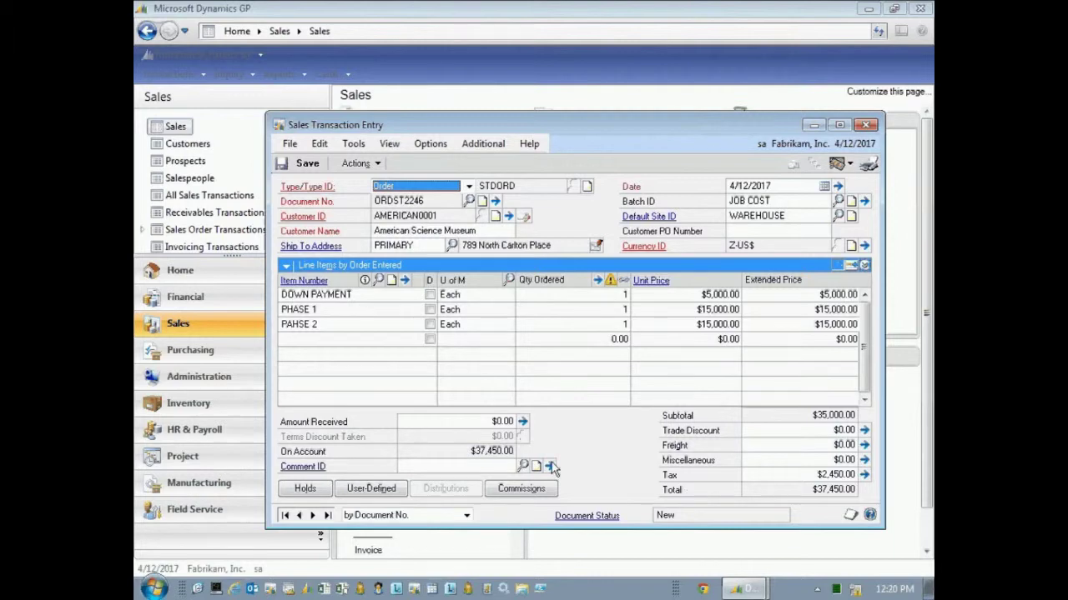
Link the DOWN PAYMENT and PHASE 1 lines to JOB COST, then save and close ORDST2246
{"action": "right_click", "coordinate": [360, 294]}
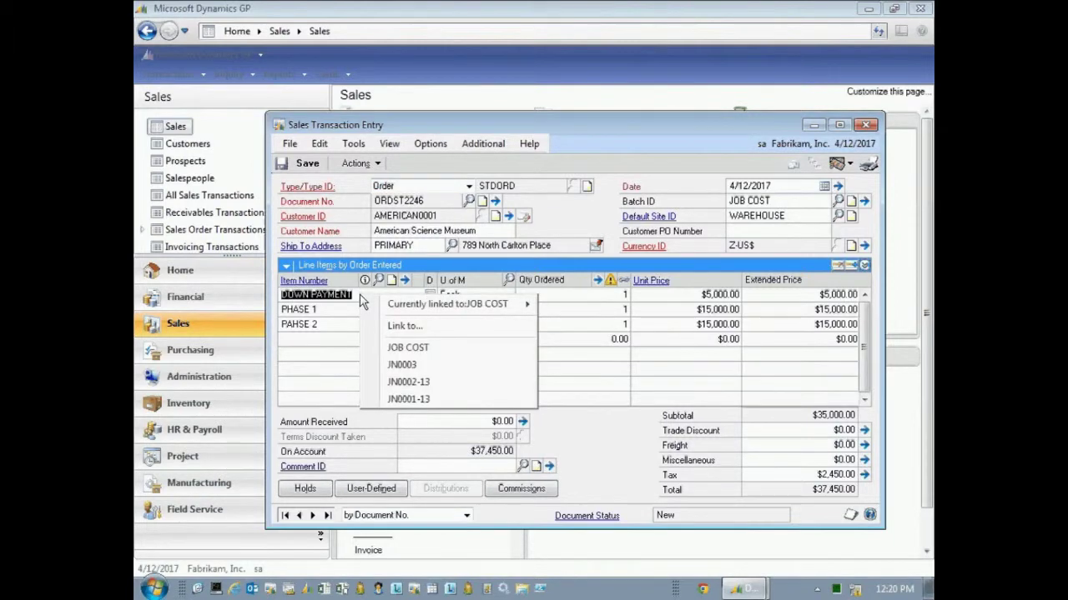
{"action": "left_click", "coordinate": [436, 349]}
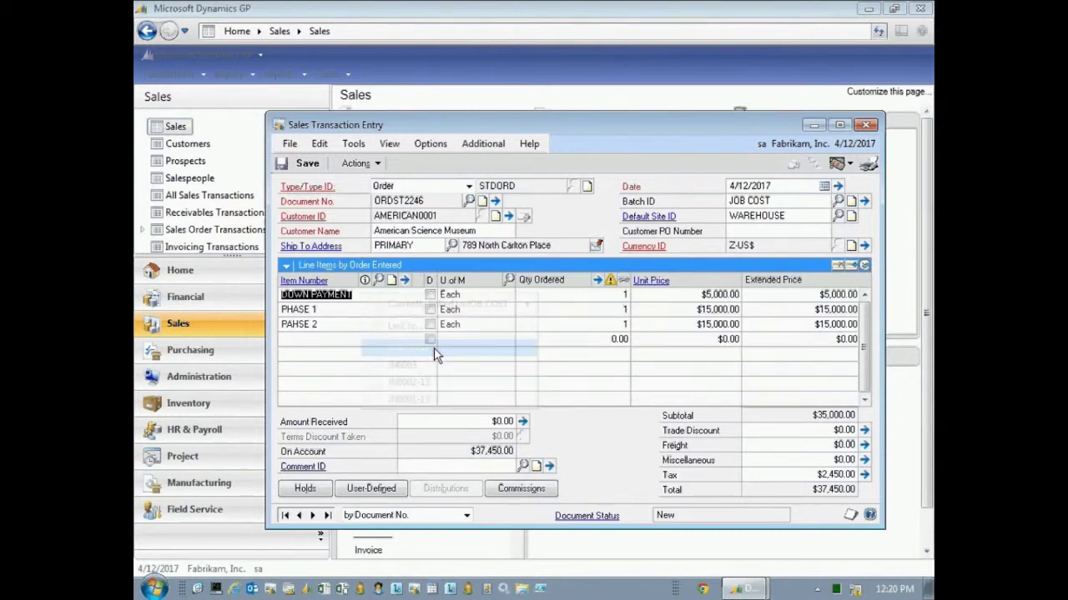
{"action": "right_click", "coordinate": [349, 310]}
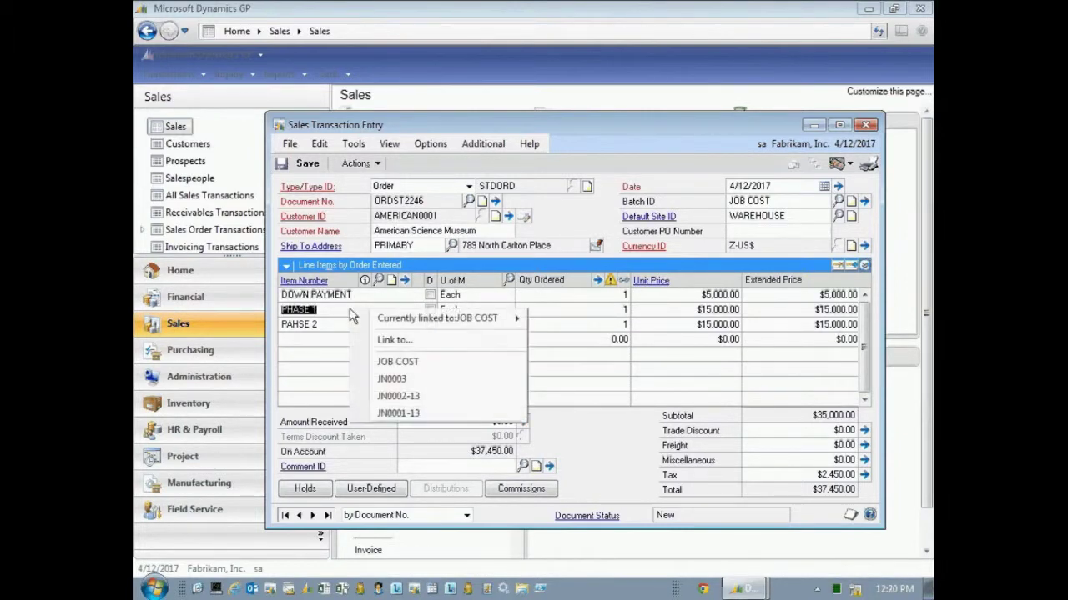
{"action": "left_click", "coordinate": [394, 344]}
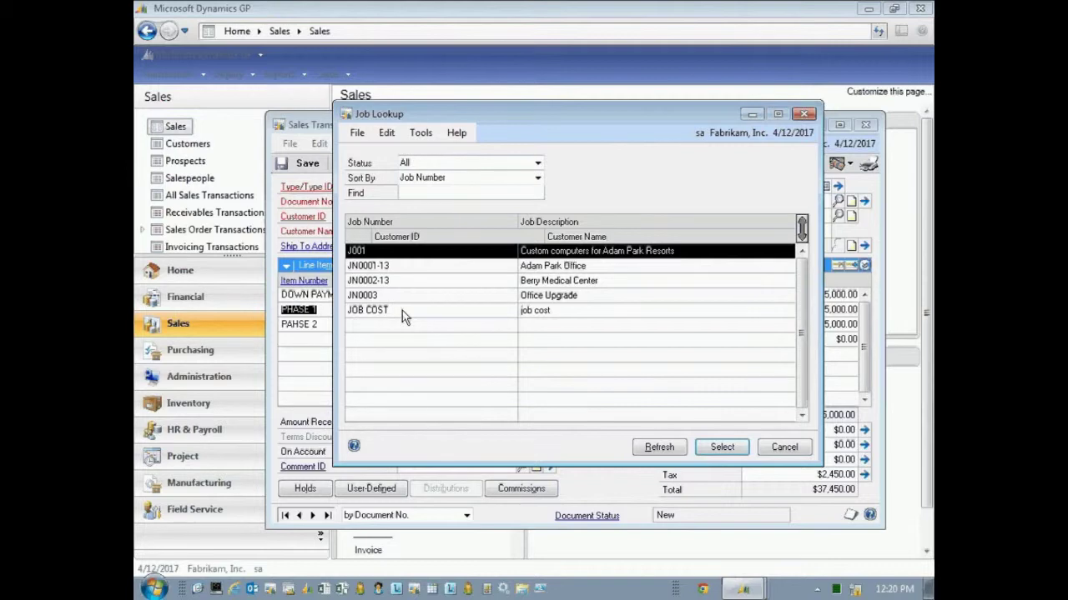
{"action": "left_click", "coordinate": [402, 311]}
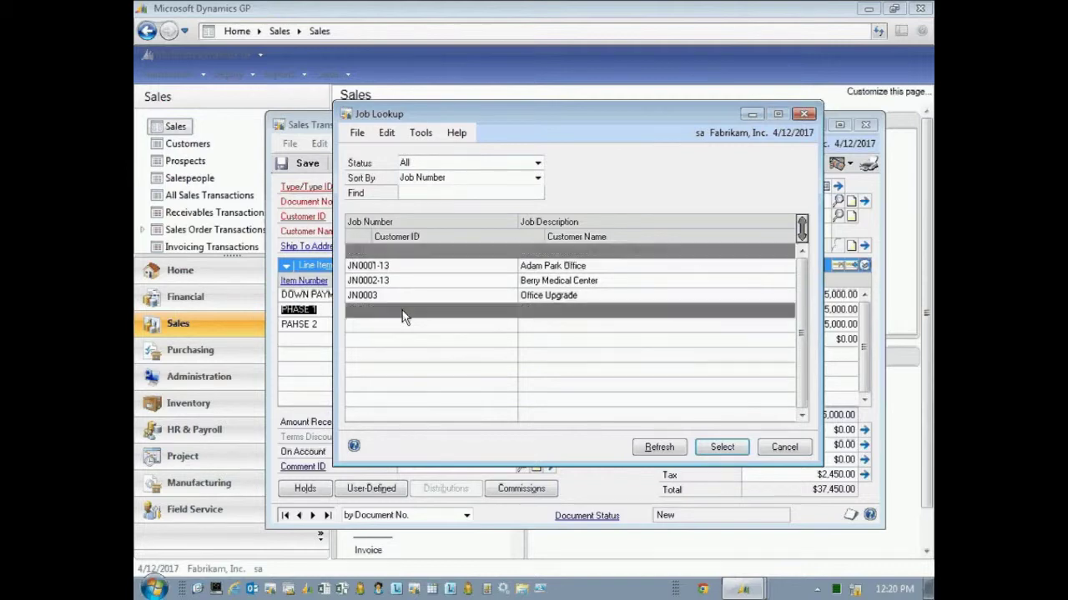
{"action": "left_click", "coordinate": [722, 447]}
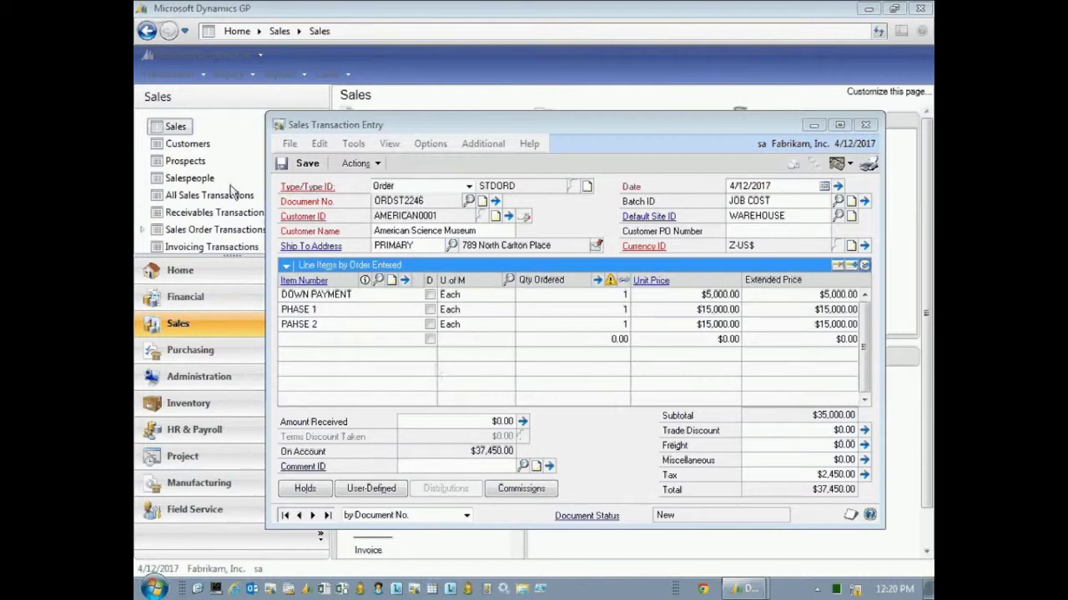
{"action": "left_click", "coordinate": [302, 164]}
{"action": "left_click", "coordinate": [865, 125]}
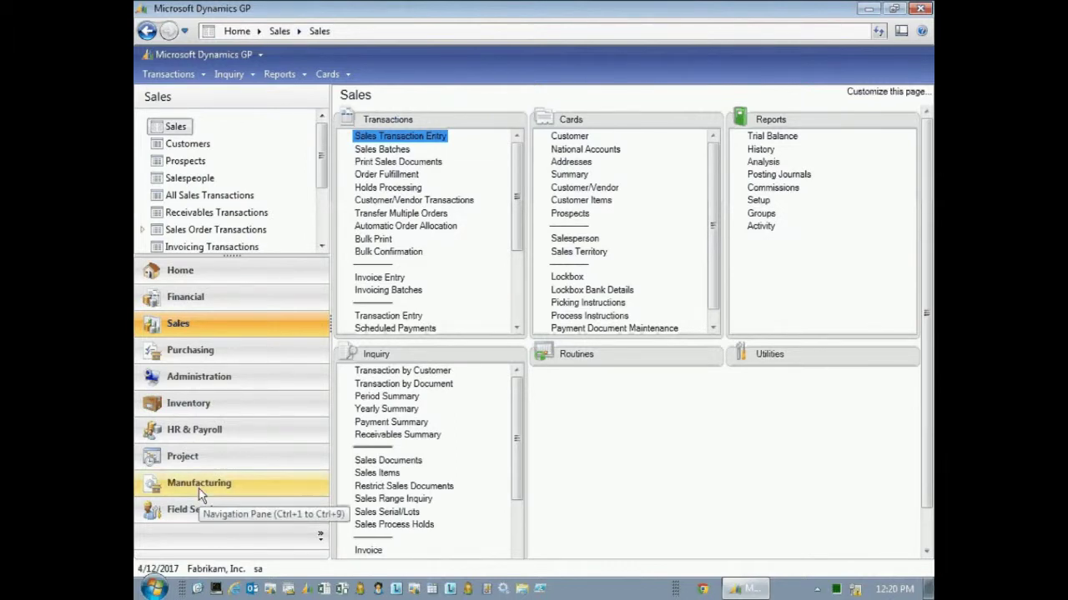
Create a manufacturing order for item 100XLG linked to job JOB COST
{"action": "left_click", "coordinate": [244, 489]}
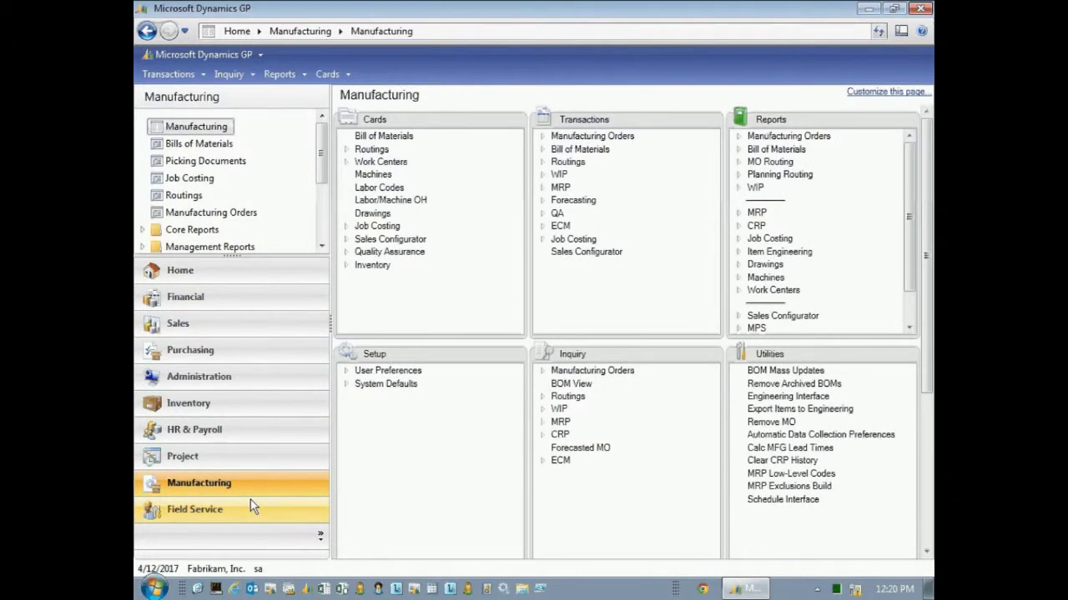
{"action": "left_click", "coordinate": [544, 139]}
{"action": "left_click", "coordinate": [577, 153]}
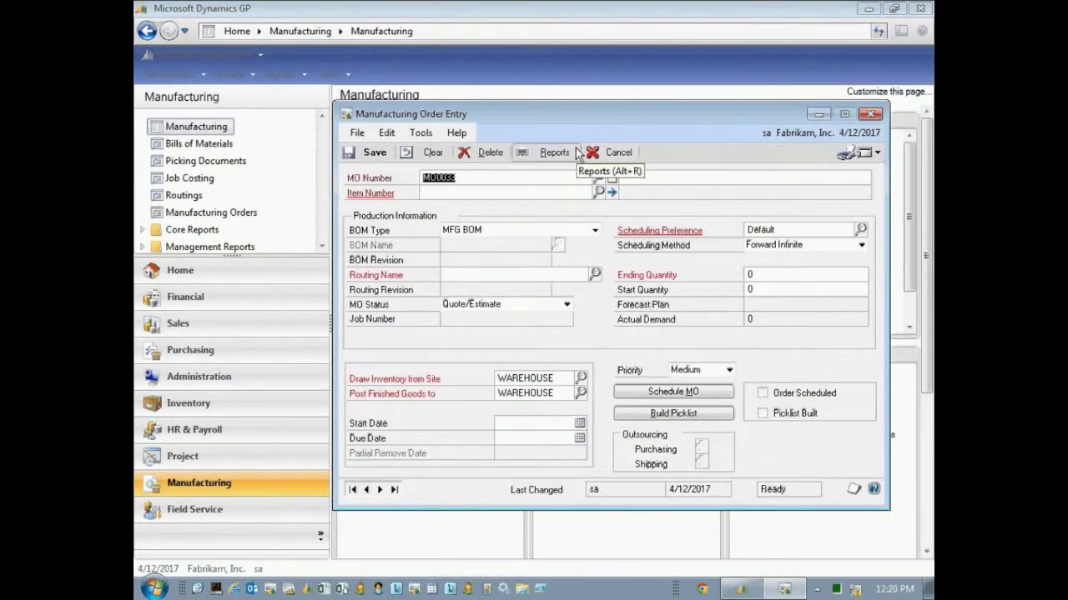
{"action": "key", "text": "Tab"}
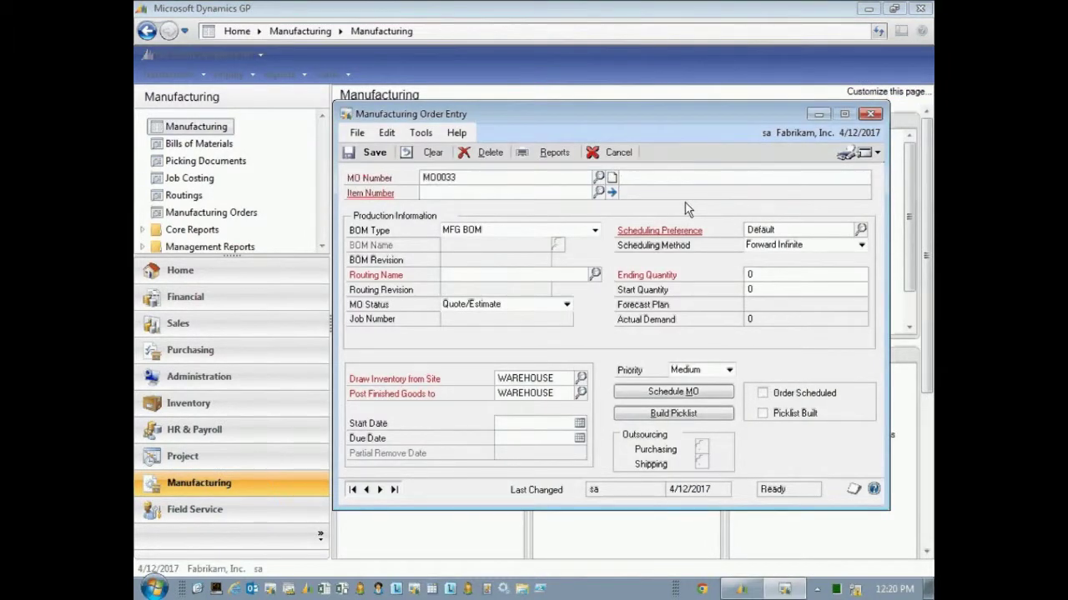
{"action": "type", "text": "10"}
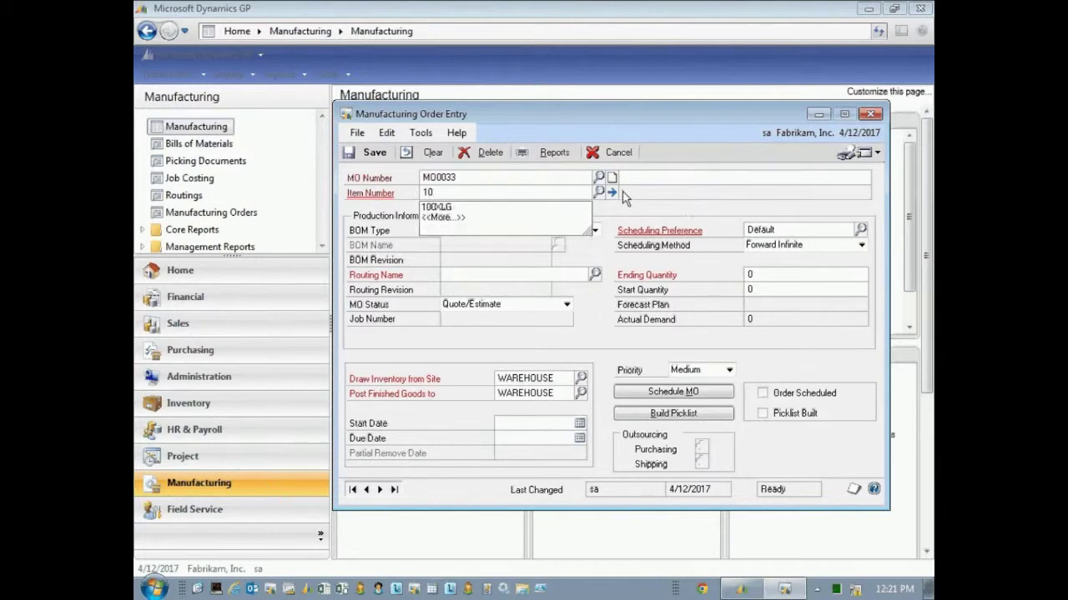
{"action": "key", "text": "Down"}
{"action": "key", "text": "Tab"}
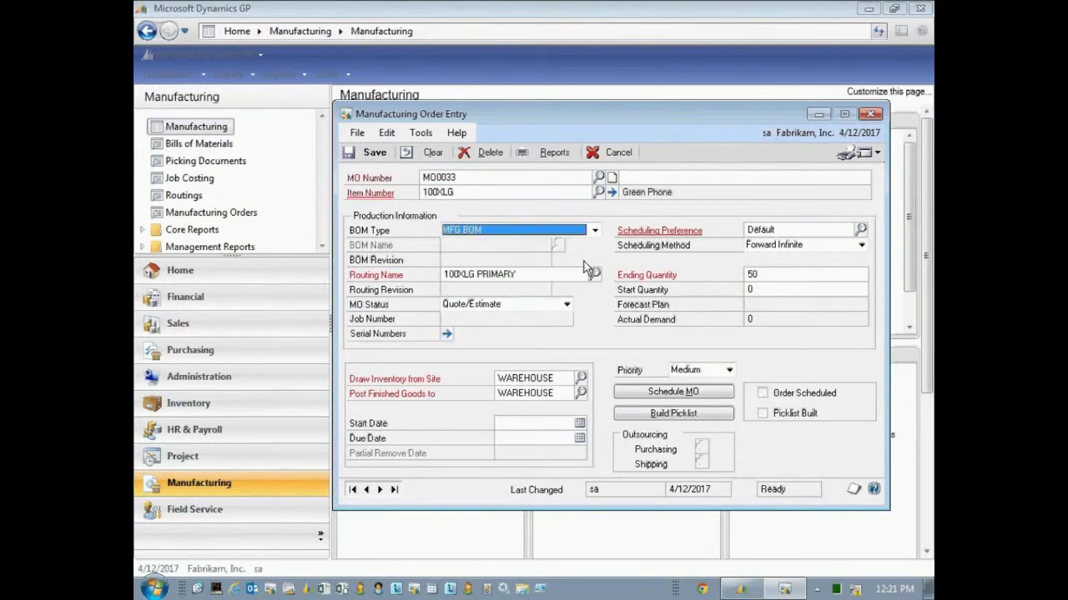
{"action": "right_click", "coordinate": [382, 182]}
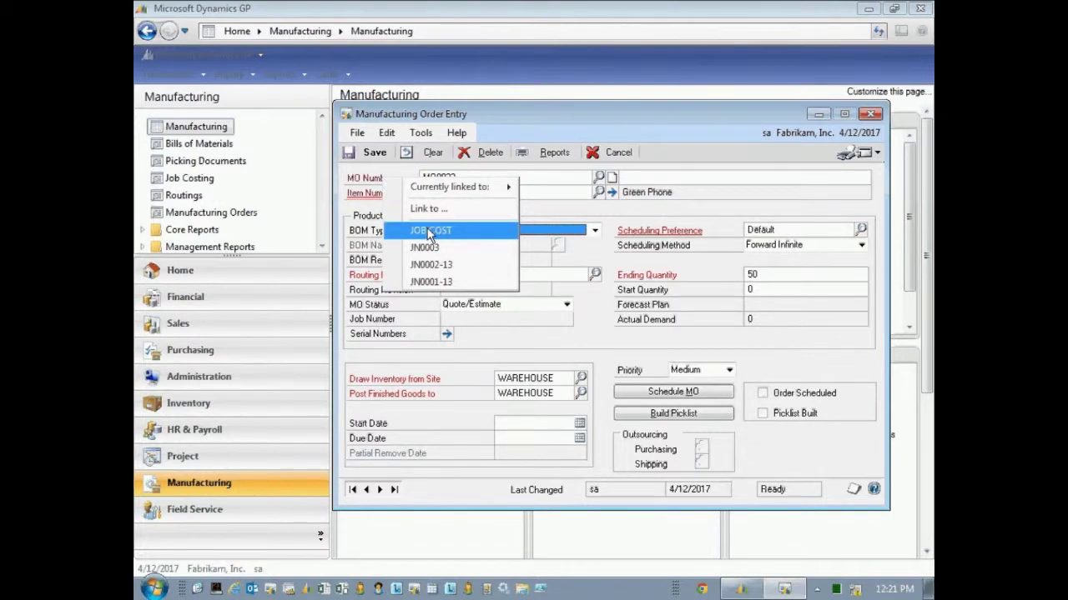
{"action": "left_click", "coordinate": [429, 232]}
Set MO0033 to Open, schedule it so it becomes Released, and close the window
{"action": "key", "text": "Tab"}
{"action": "key", "text": "Tab"}
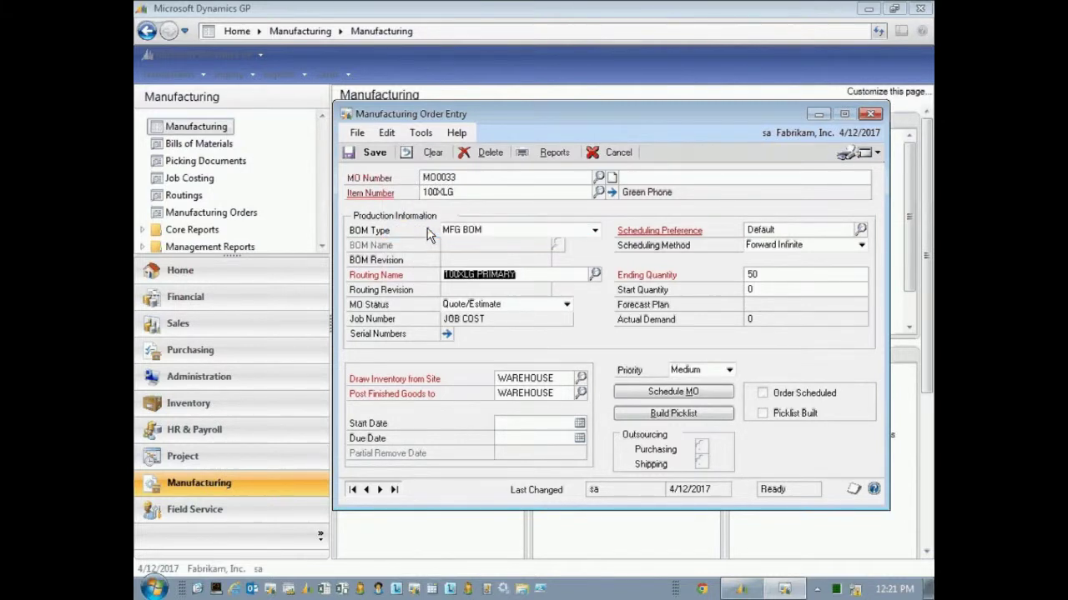
{"action": "left_click", "coordinate": [566, 305]}
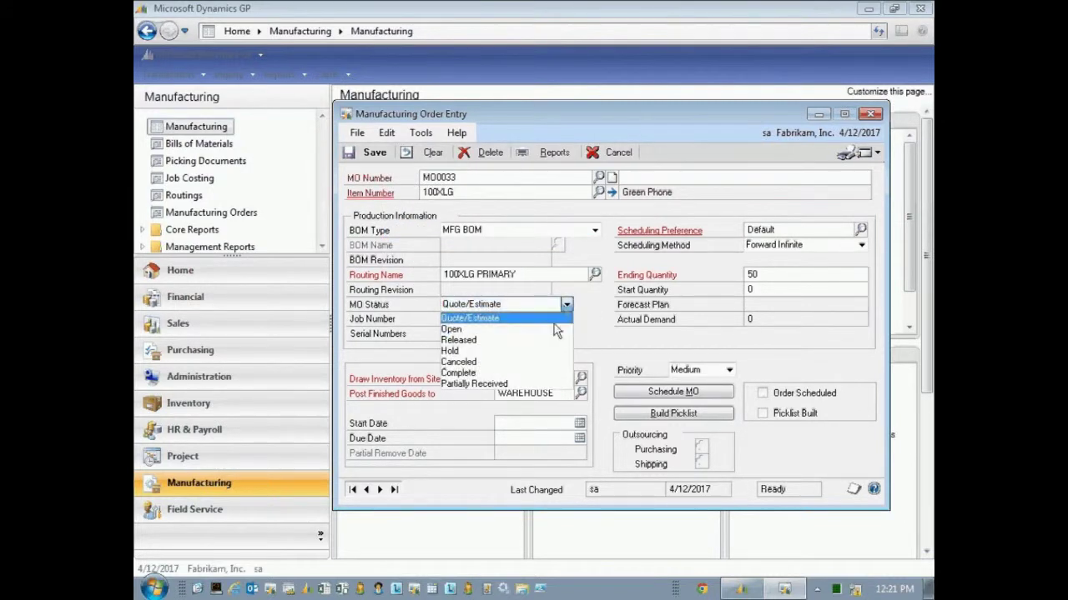
{"action": "left_click", "coordinate": [555, 329]}
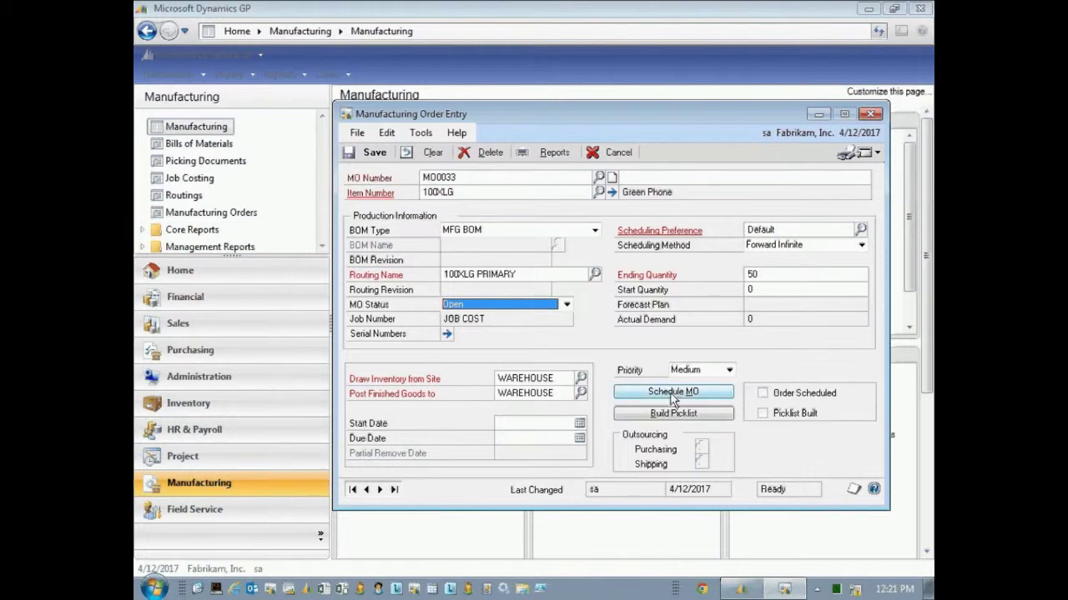
{"action": "left_click", "coordinate": [673, 393]}
{"action": "left_click", "coordinate": [567, 306]}
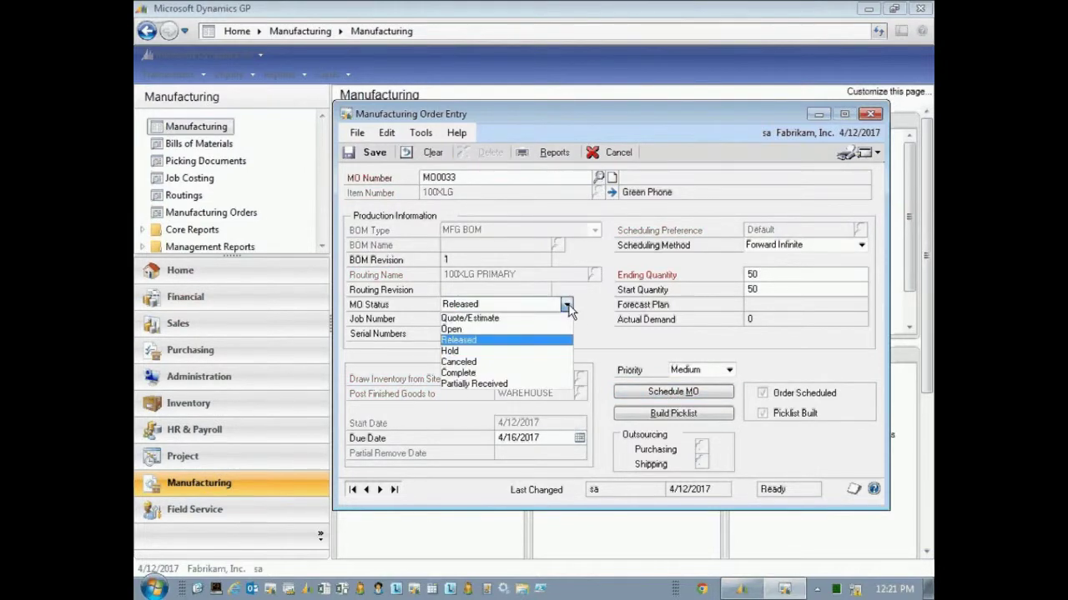
{"action": "left_click", "coordinate": [567, 306]}
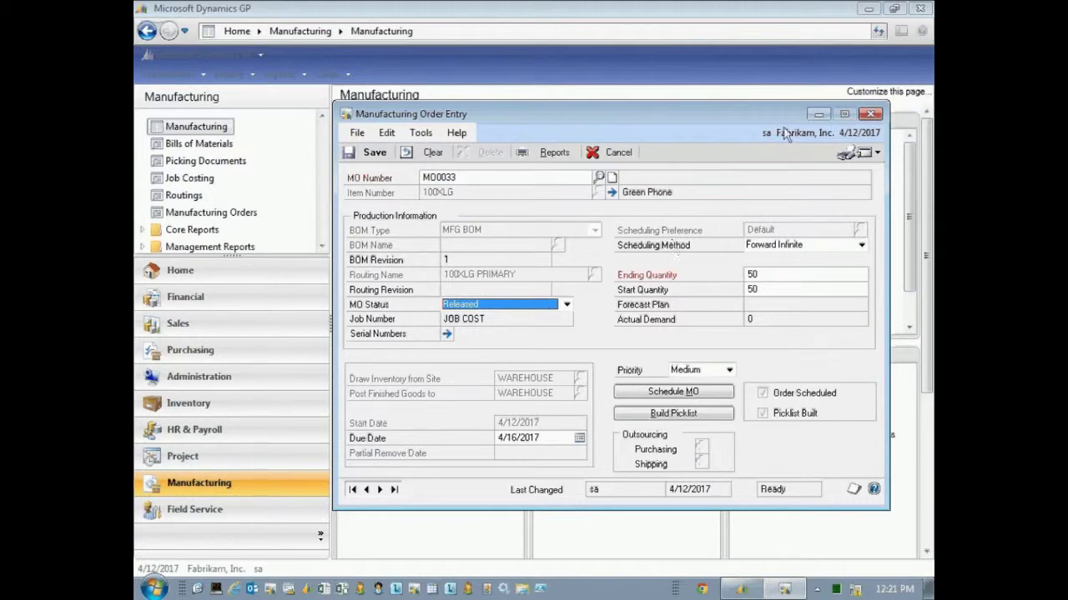
{"action": "left_click", "coordinate": [870, 115]}
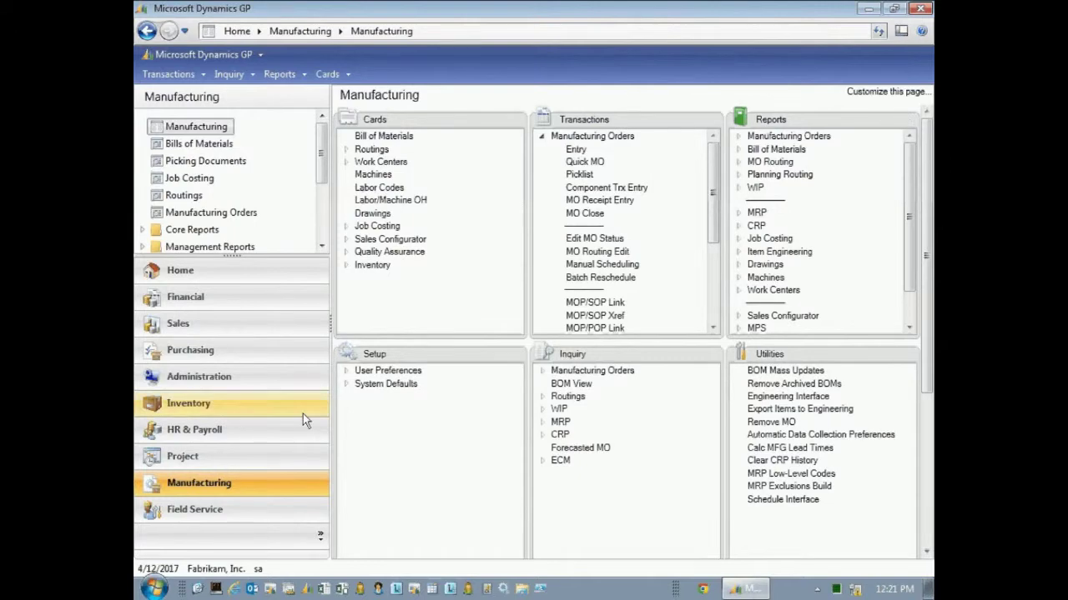
Enter an inventory adjustment line: ACCS-CRD-25BK, quantity -10, site WAREHOUSE
{"action": "left_click", "coordinate": [255, 412]}
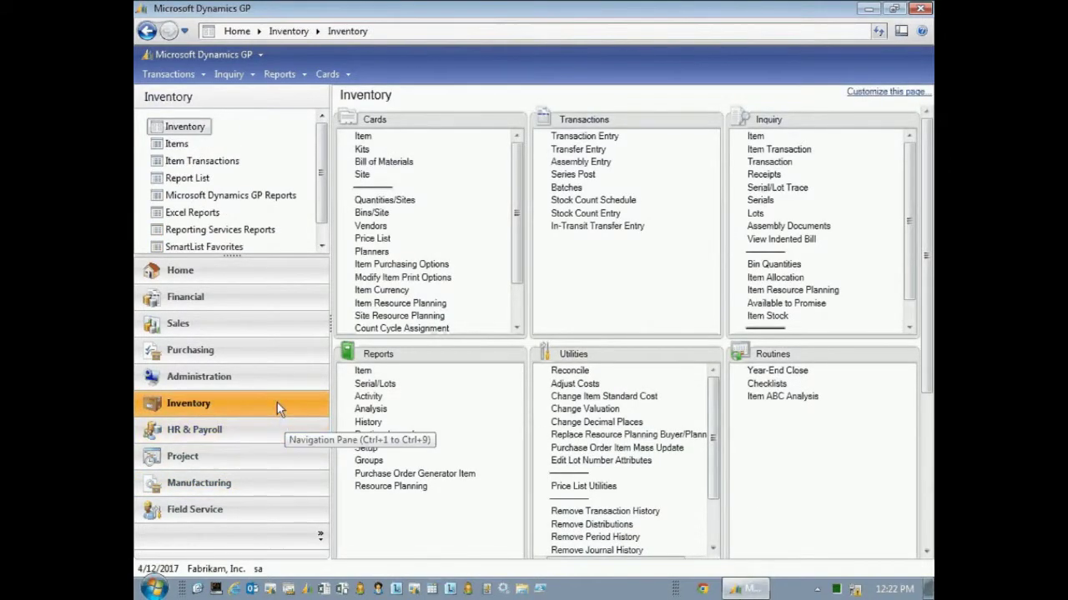
{"action": "left_click", "coordinate": [574, 140]}
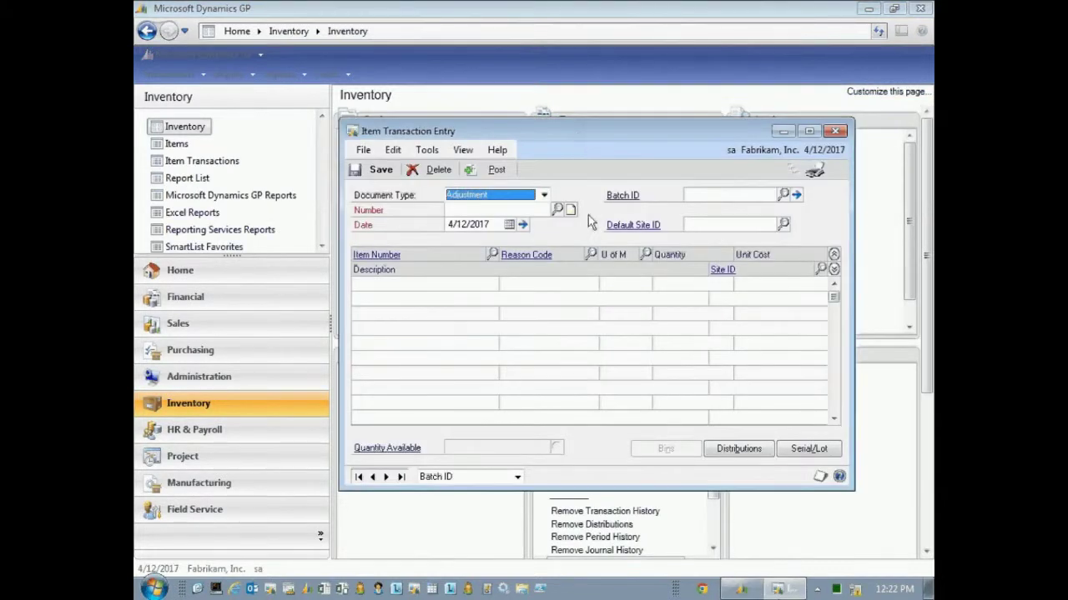
{"action": "key", "text": "Tab"}
{"action": "key", "text": "Tab"}
{"action": "key", "text": "Tab"}
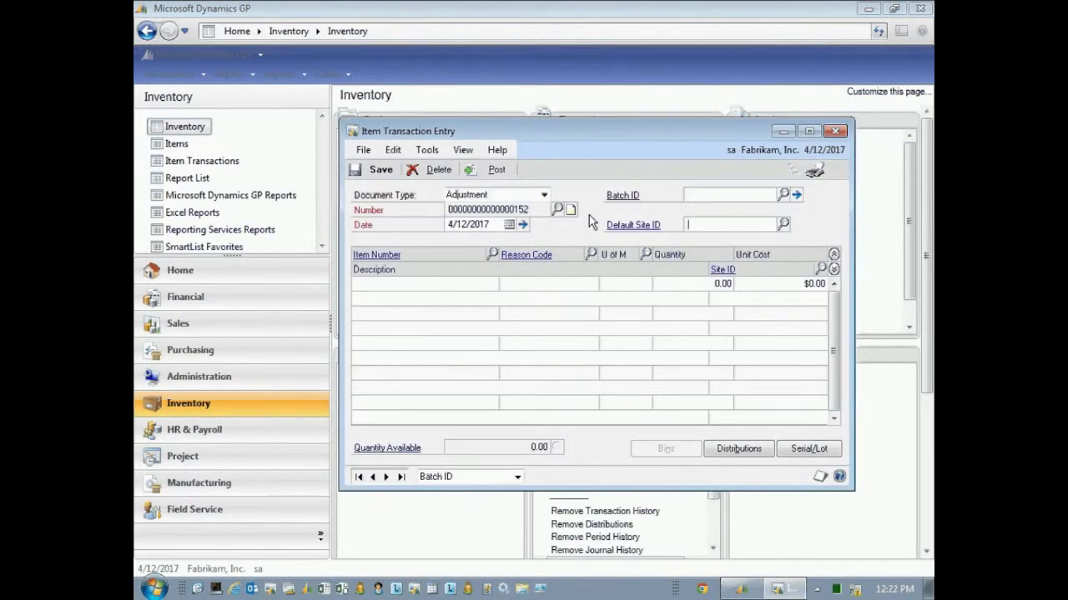
{"action": "key", "text": "Tab"}
{"action": "type", "text": "A"}
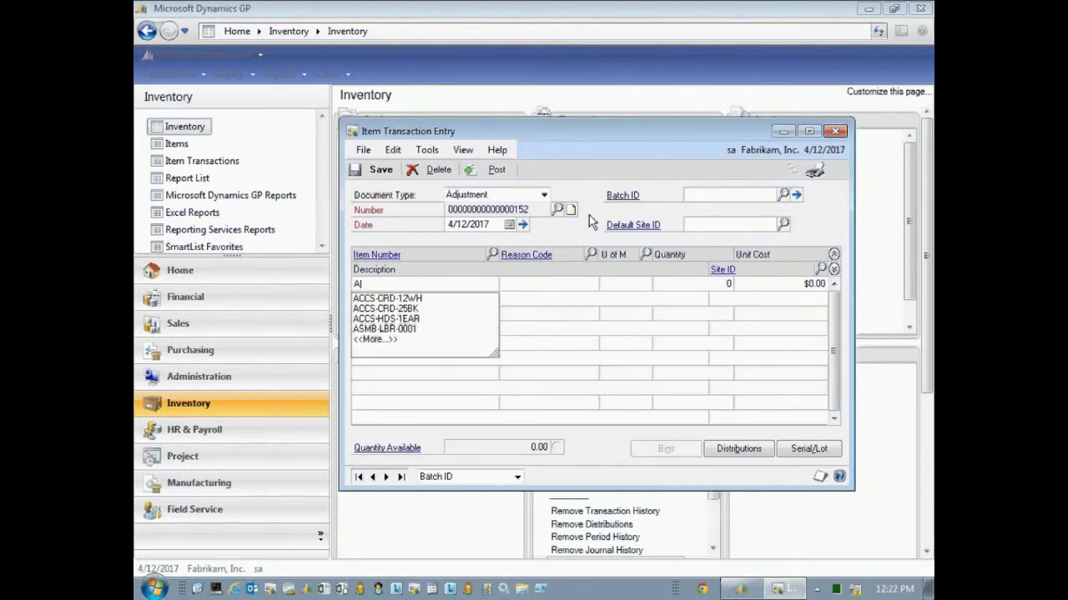
{"action": "left_click", "coordinate": [394, 310]}
{"action": "key", "text": "Tab"}
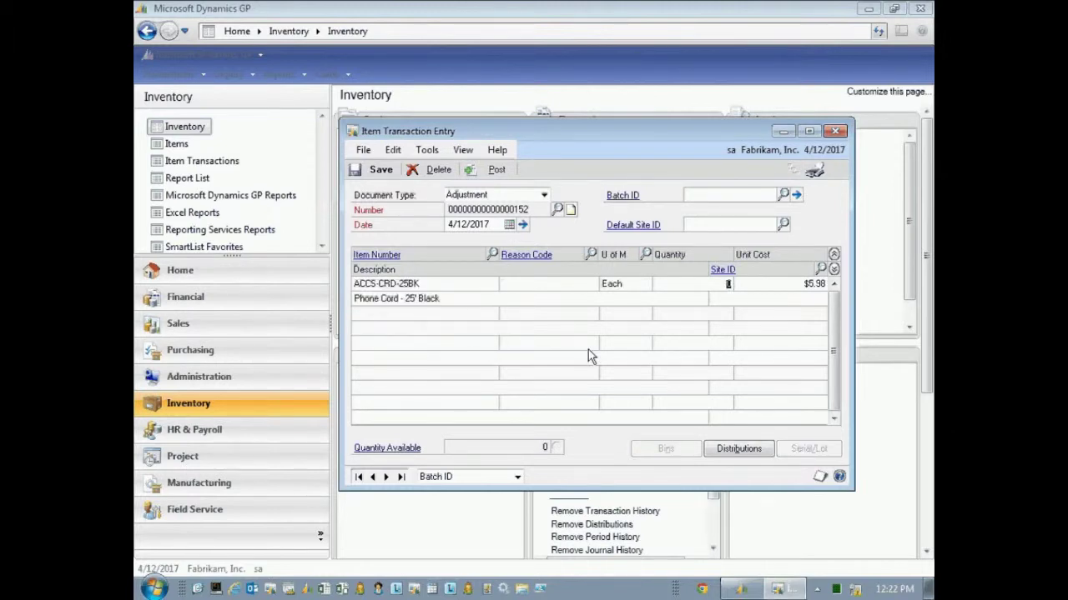
{"action": "type", "text": "-10"}
{"action": "key", "text": "Tab"}
{"action": "key", "text": "Tab"}
{"action": "type", "text": "W"}
{"action": "left_click", "coordinate": [736, 314]}
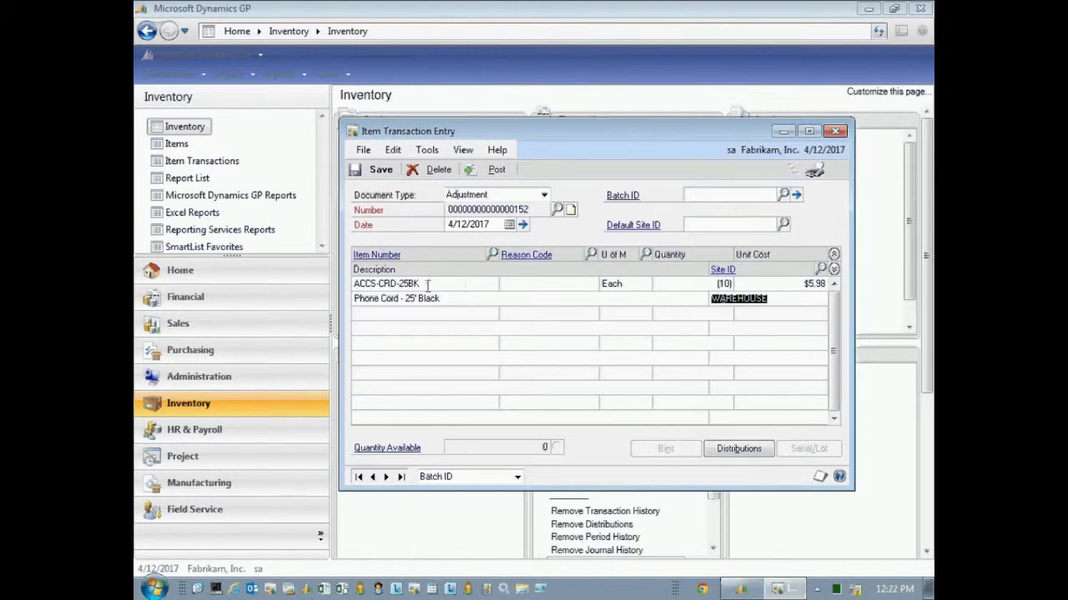
Link the adjustment line to JOB COST and post the adjustment
{"action": "right_click", "coordinate": [426, 288]}
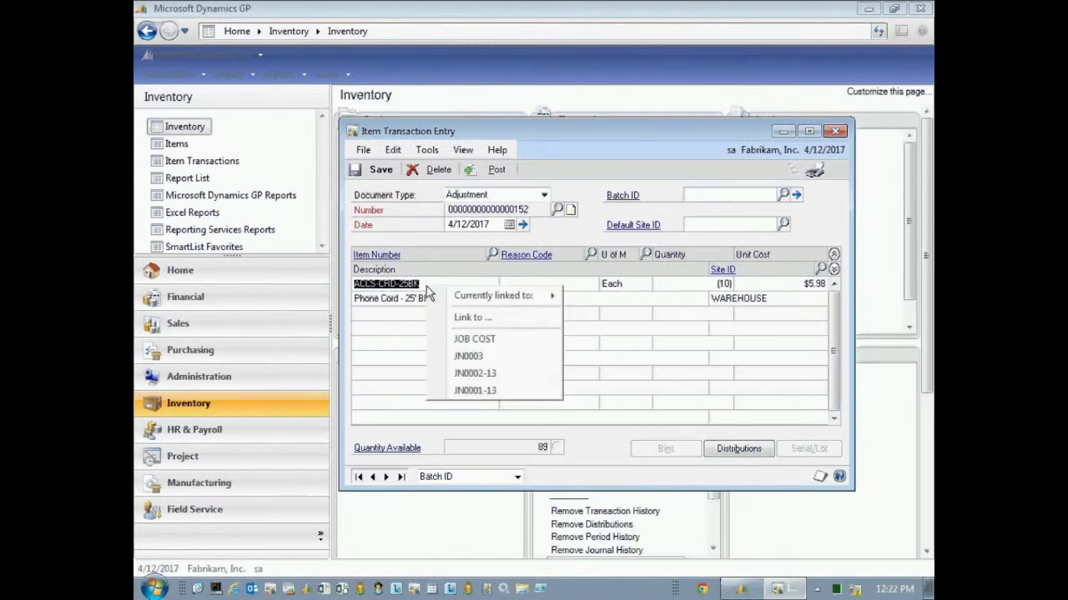
{"action": "left_click", "coordinate": [480, 341]}
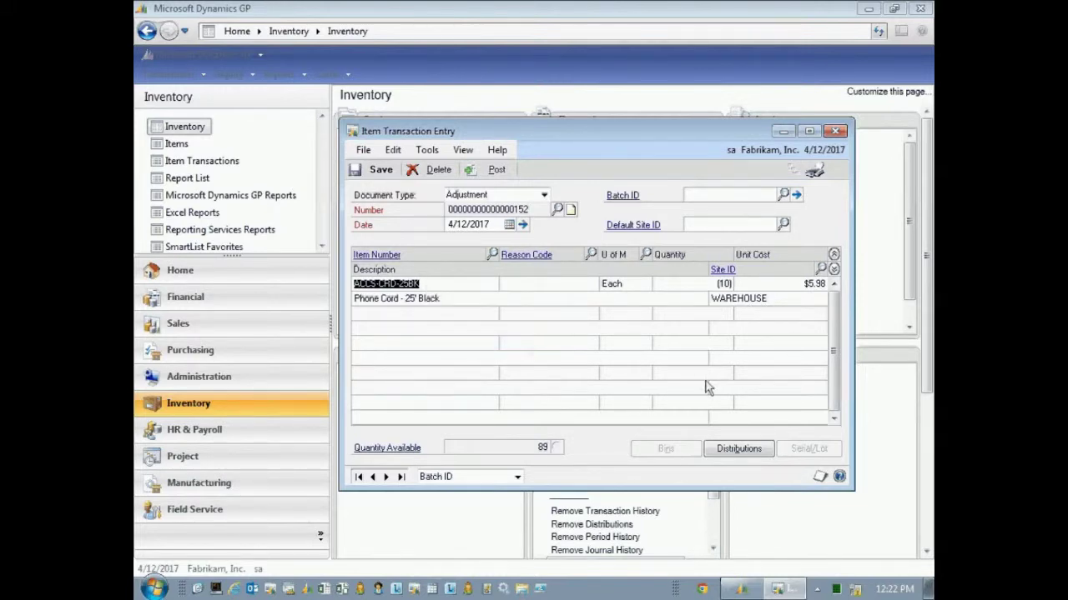
{"action": "left_click", "coordinate": [497, 170]}
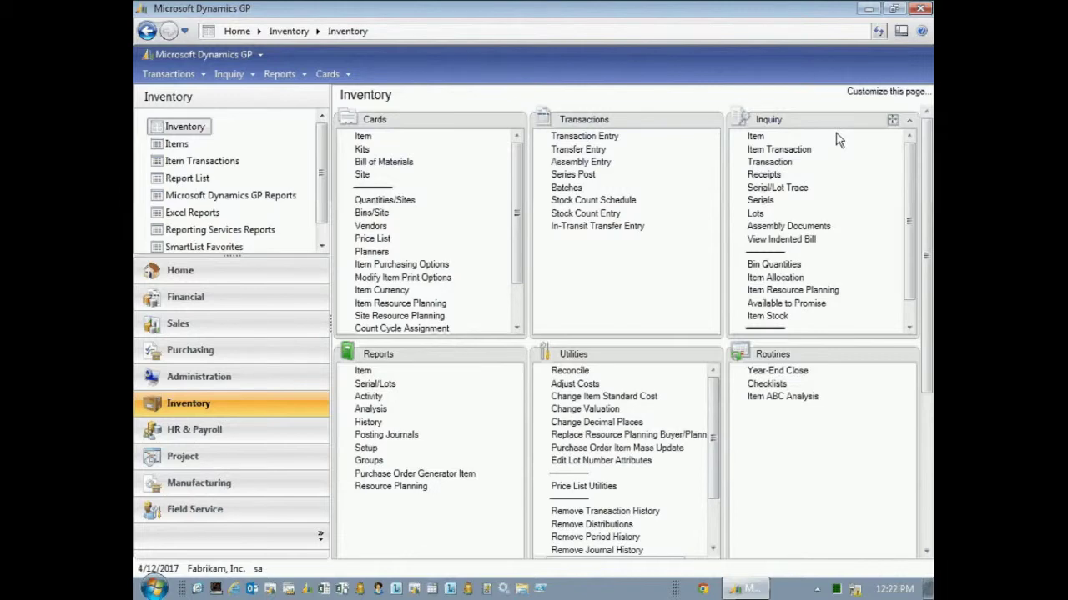
Start a new purchase order for vendor ADVANCED0001
{"action": "left_click", "coordinate": [182, 349]}
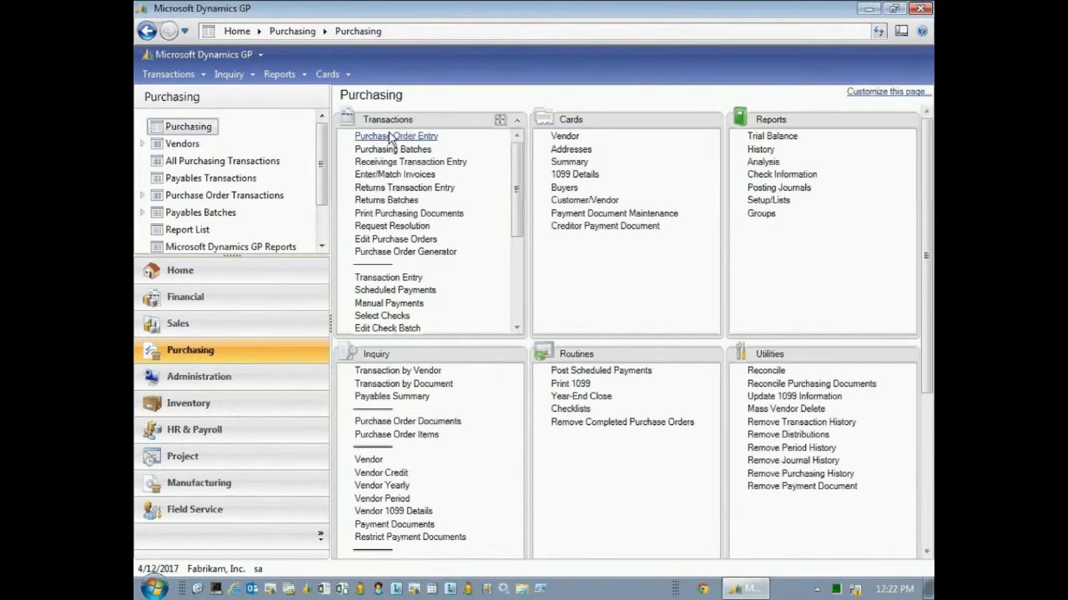
{"action": "left_click", "coordinate": [391, 137]}
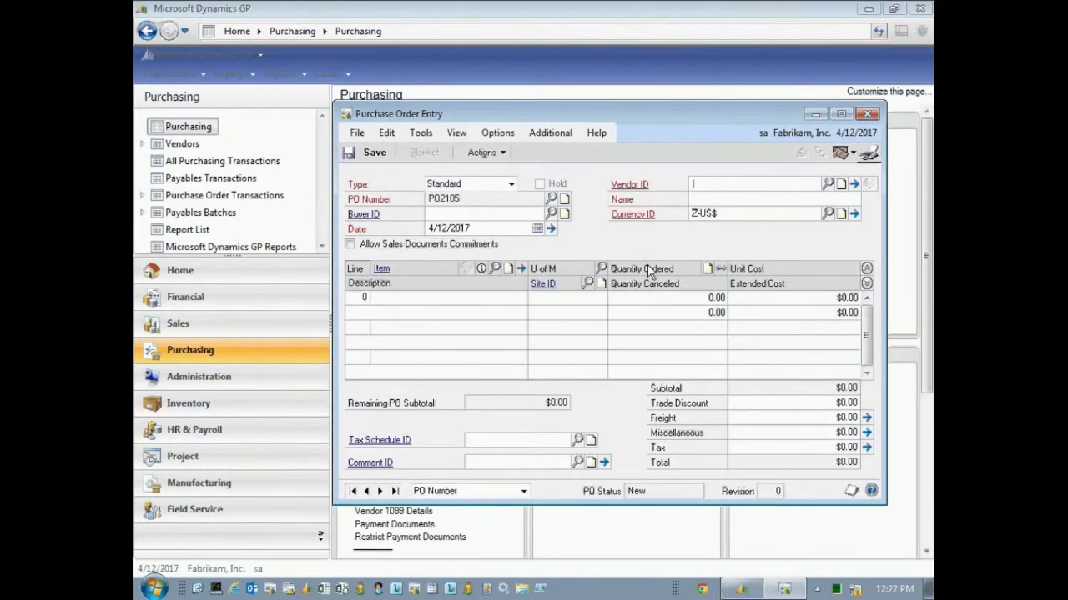
{"action": "key", "text": "ctrl+q"}
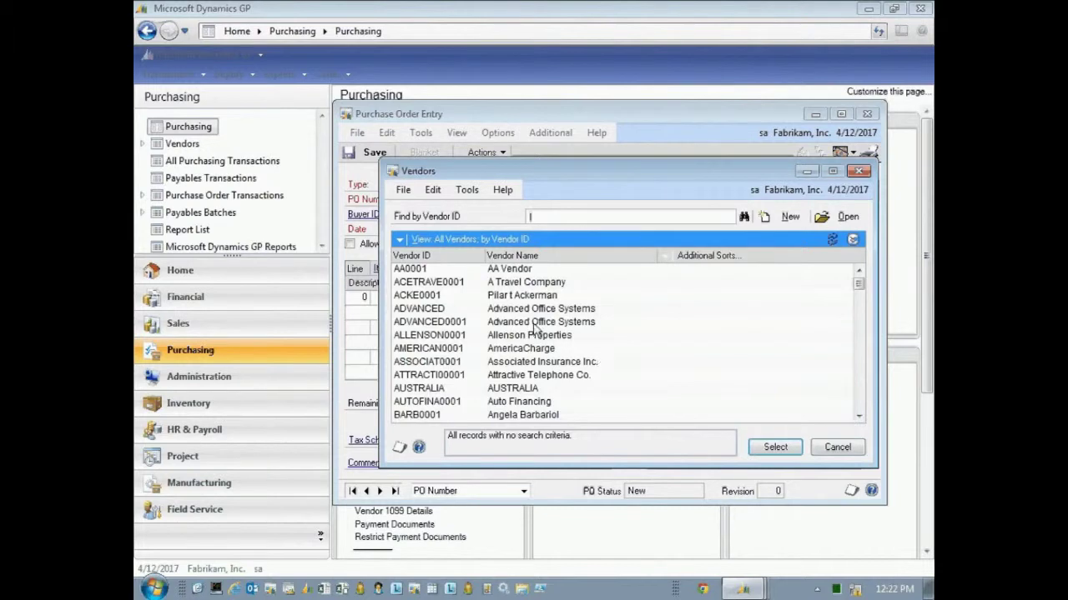
{"action": "left_click", "coordinate": [534, 322]}
{"action": "left_click", "coordinate": [759, 448]}
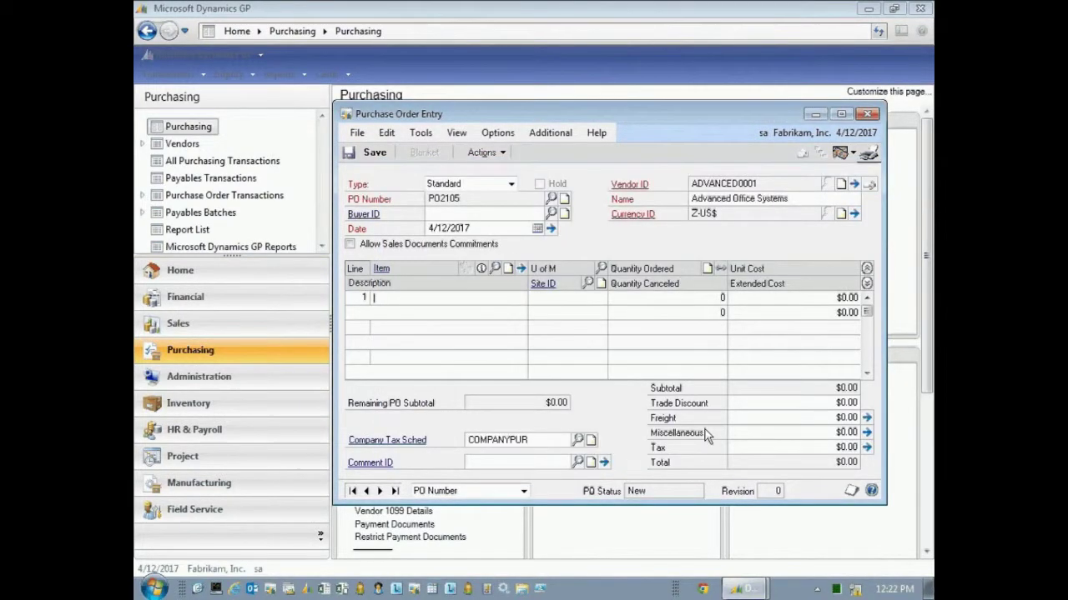
Add line 1 for item ACCS-CRD-12WH with quantity 20
{"action": "key", "text": "ctrl+q"}
{"action": "type", "text": "acc"}
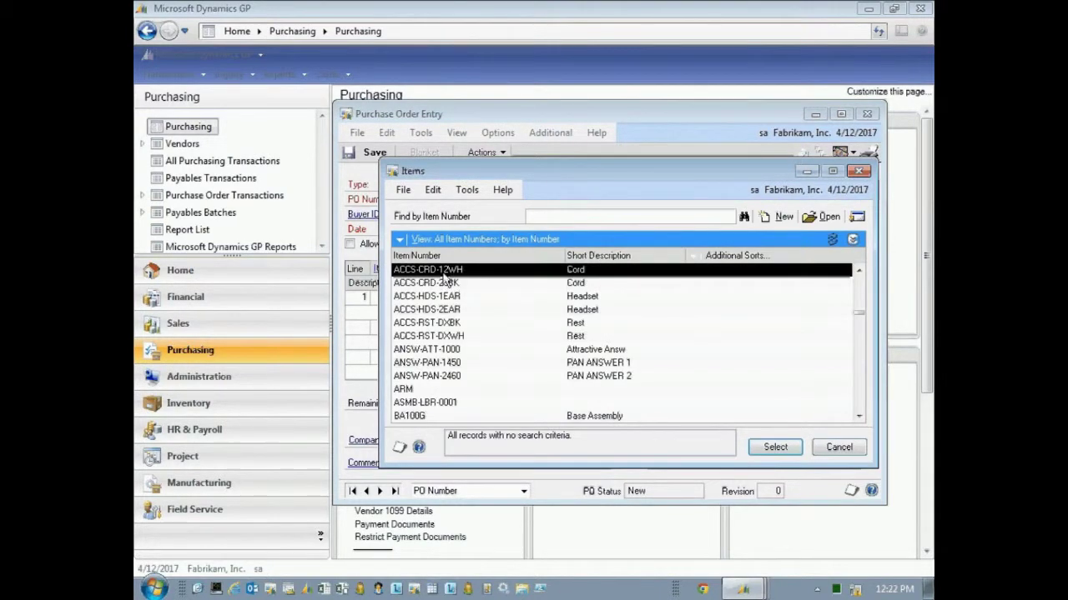
{"action": "key", "text": "Return"}
{"action": "key", "text": "Tab"}
{"action": "type", "text": "20"}
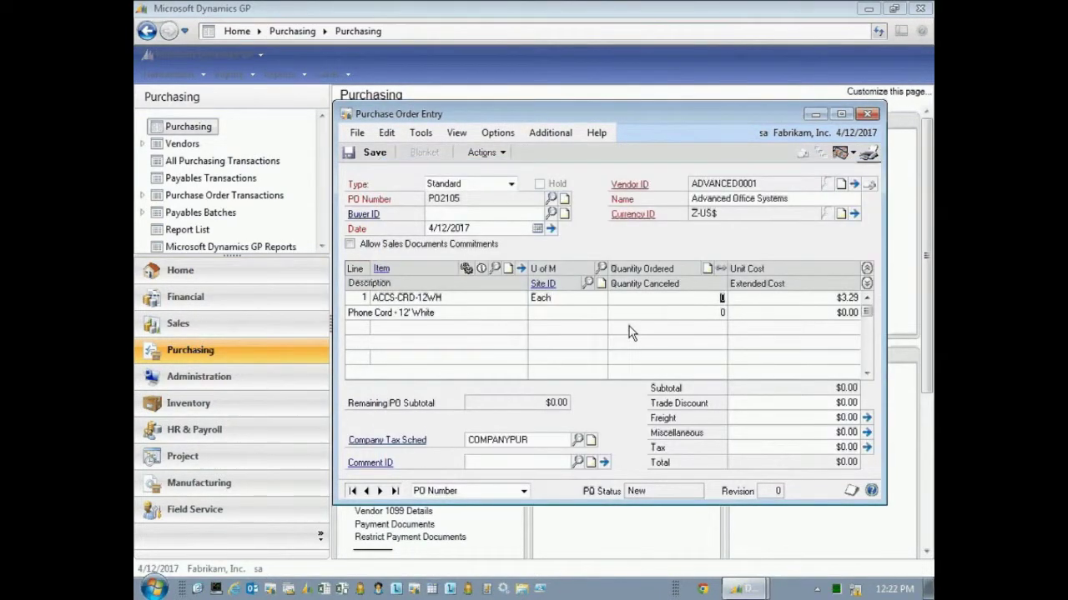
{"action": "key", "text": "Tab"}
{"action": "key", "text": "Tab"}
{"action": "key", "text": "Tab"}
{"action": "key", "text": "Tab"}
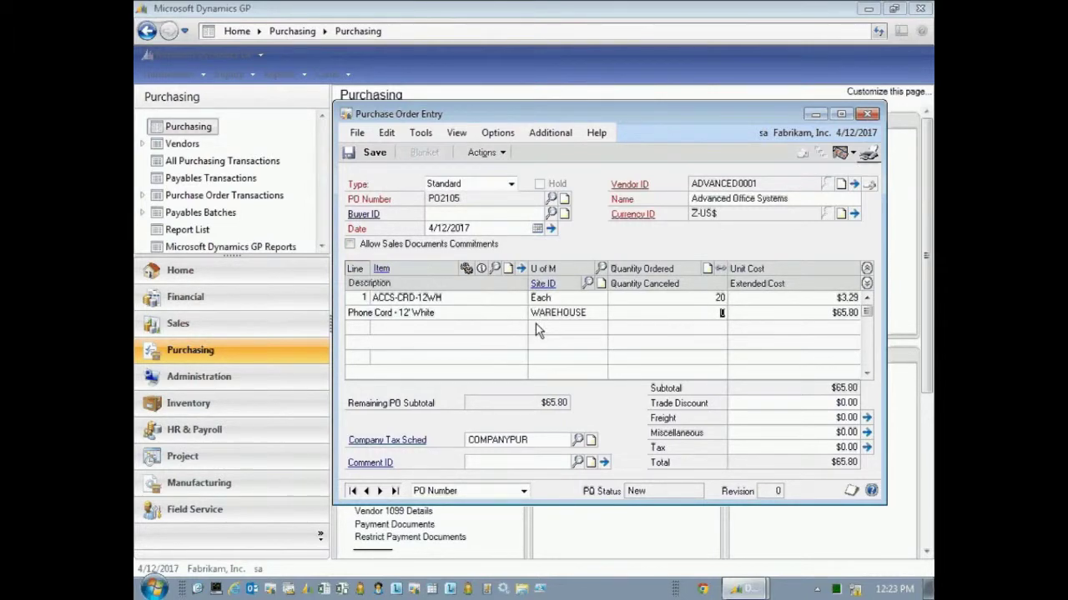
Link line 1 to JOB COST, then save and close PO2105
{"action": "right_click", "coordinate": [427, 300]}
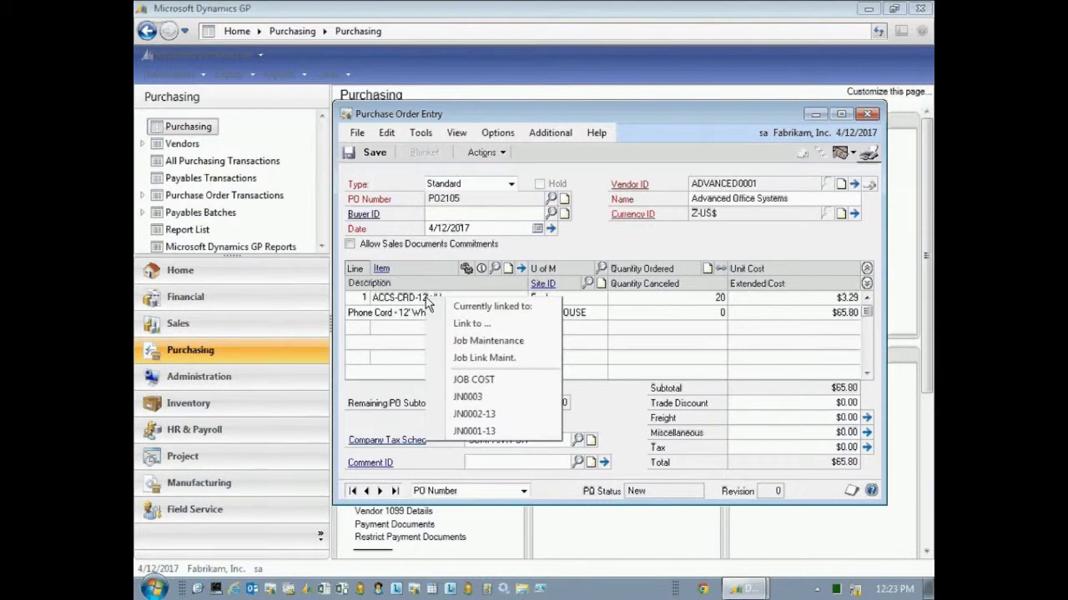
{"action": "left_click", "coordinate": [473, 380]}
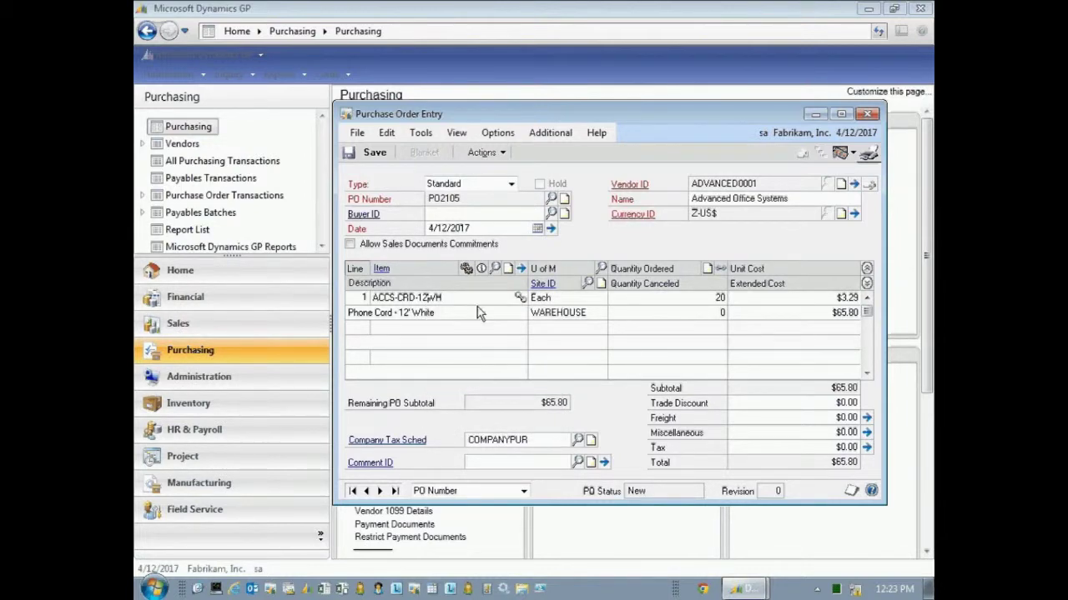
{"action": "left_click", "coordinate": [371, 153]}
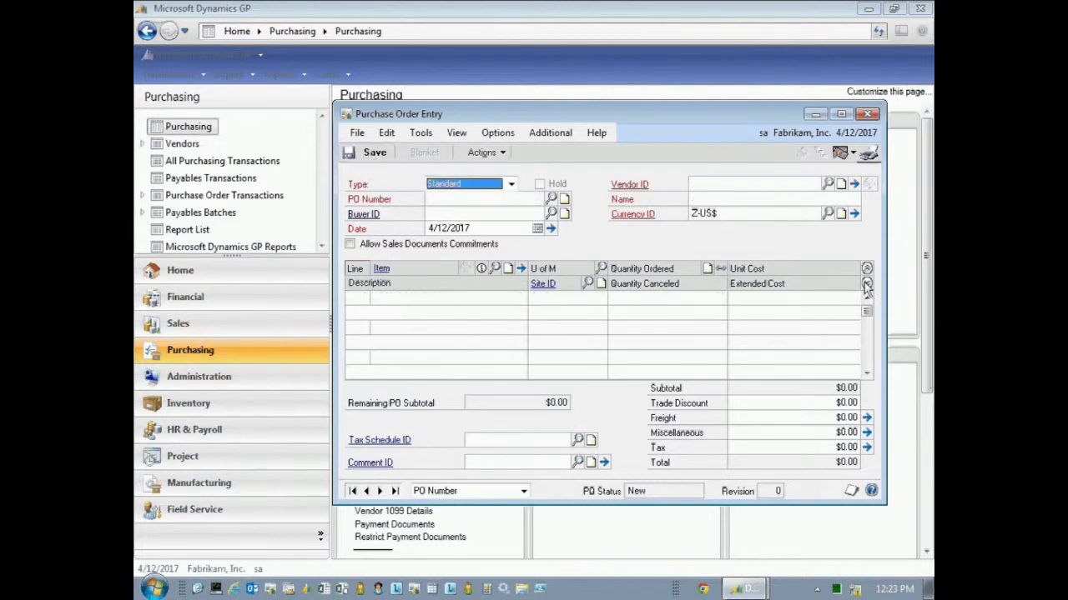
{"action": "left_click", "coordinate": [868, 115]}
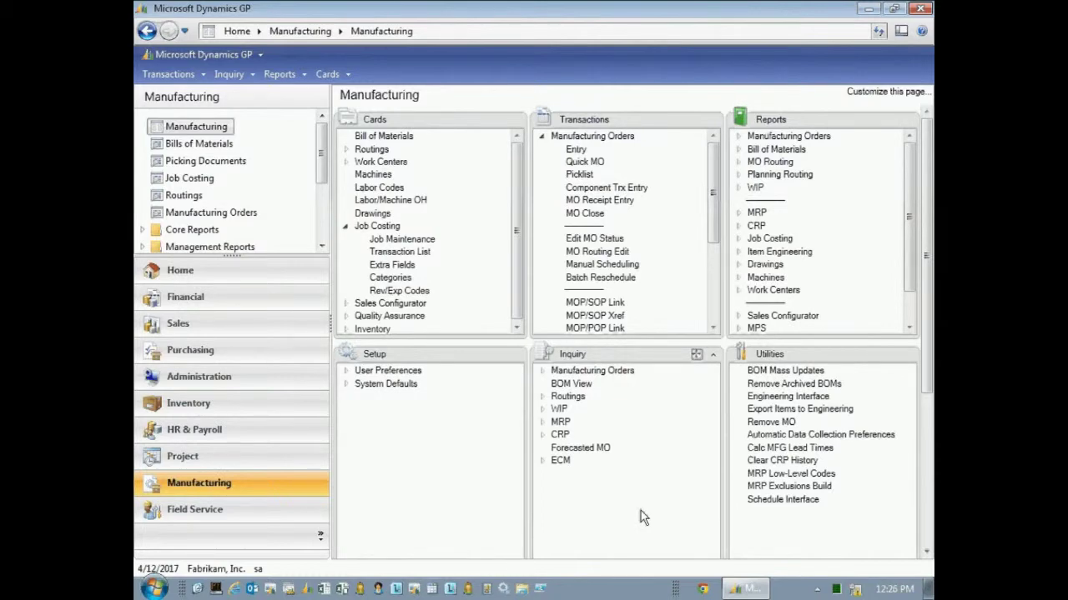
Load JOB COST from the job lookup and open its Job Link Maintenance
{"action": "left_click", "coordinate": [400, 239]}
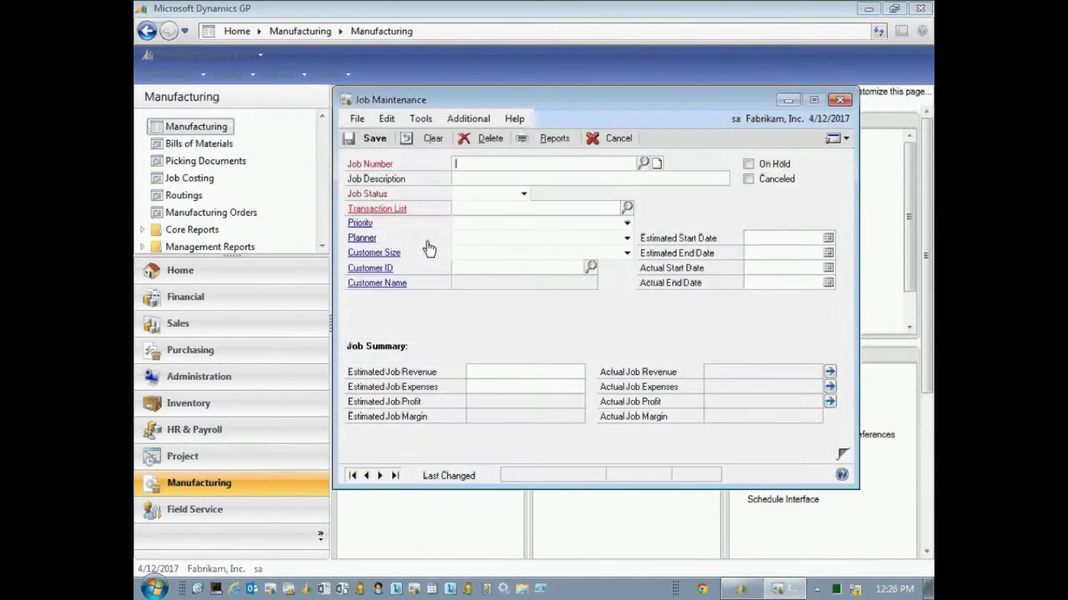
{"action": "left_click", "coordinate": [643, 164]}
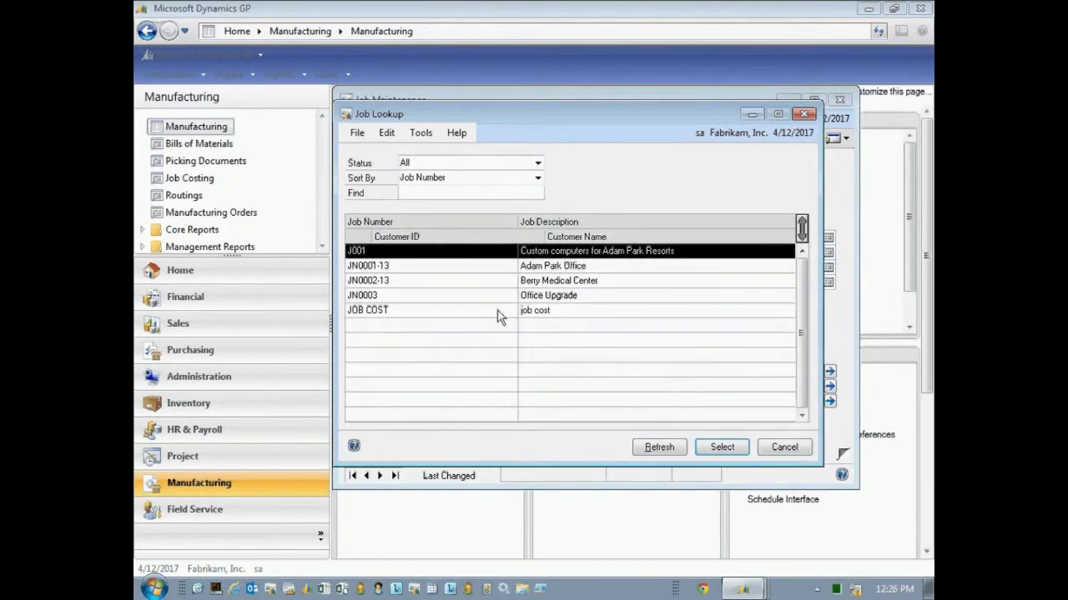
{"action": "double_click", "coordinate": [493, 312]}
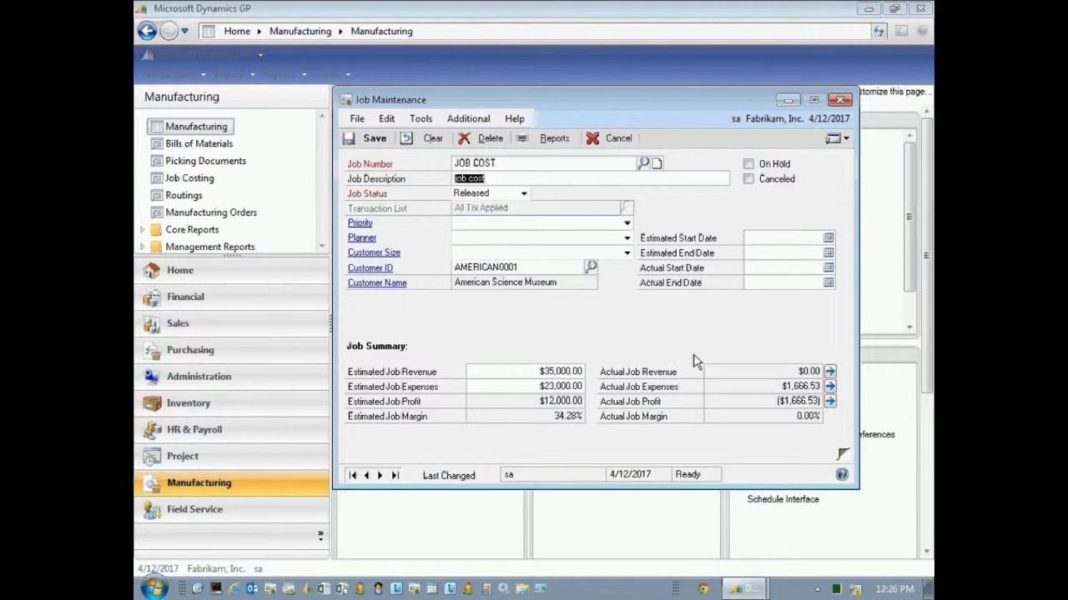
{"action": "left_click", "coordinate": [838, 140]}
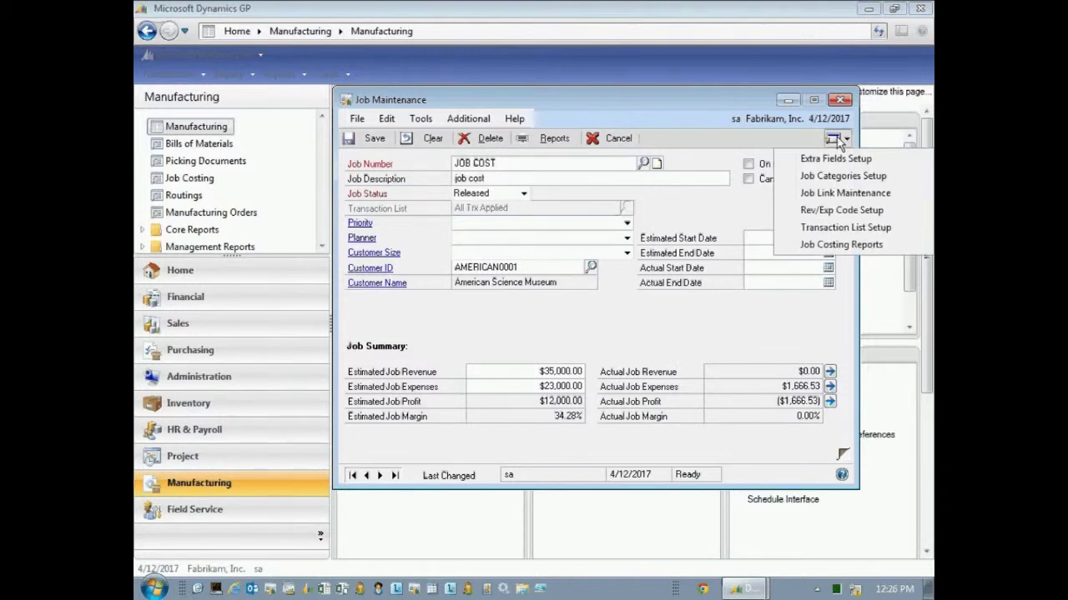
{"action": "left_click", "coordinate": [853, 193]}
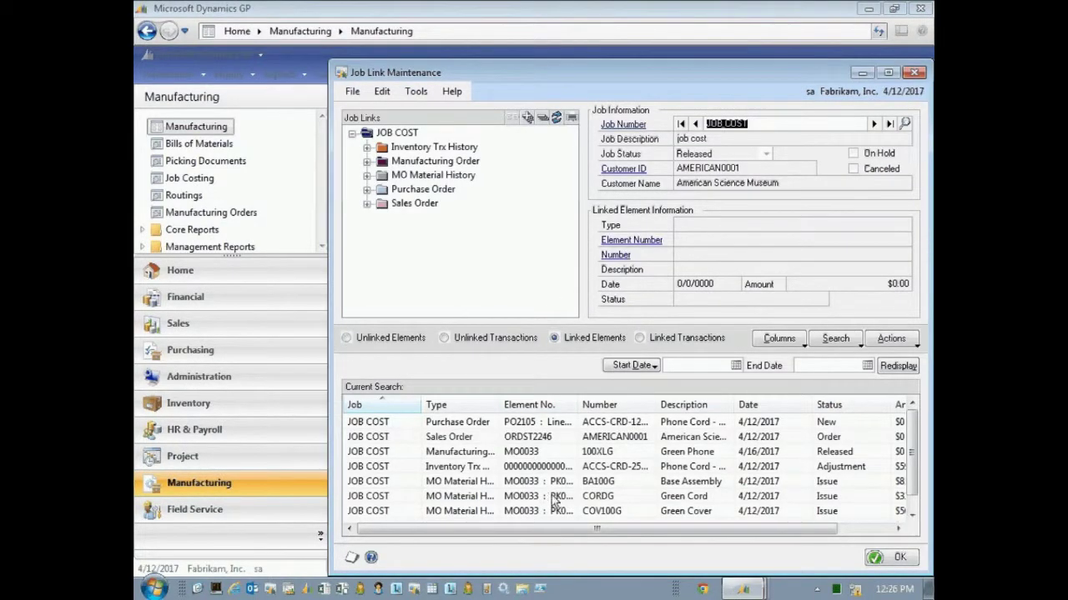
Inspect the linked inventory transaction, MO0033, and material history Lines 4 and 3
{"action": "left_click", "coordinate": [367, 148]}
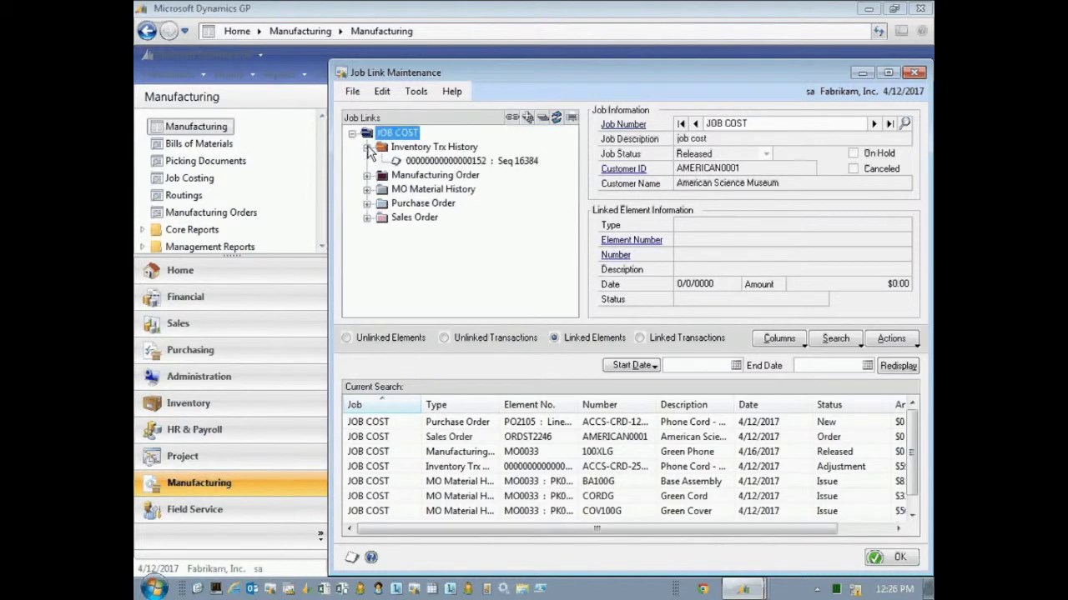
{"action": "left_click", "coordinate": [458, 163]}
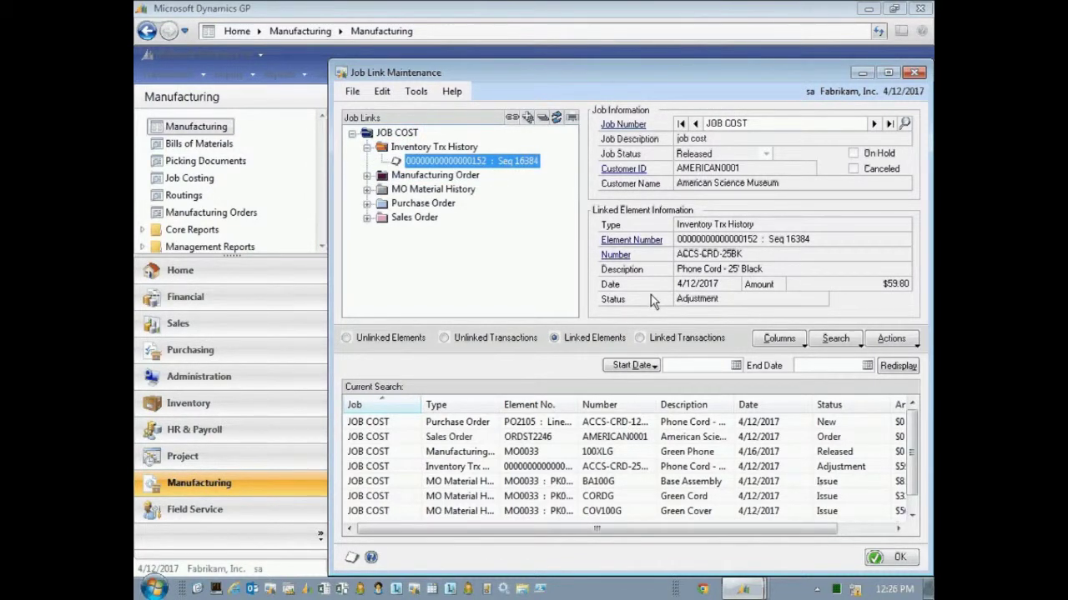
{"action": "left_click", "coordinate": [367, 176]}
{"action": "left_click", "coordinate": [419, 190]}
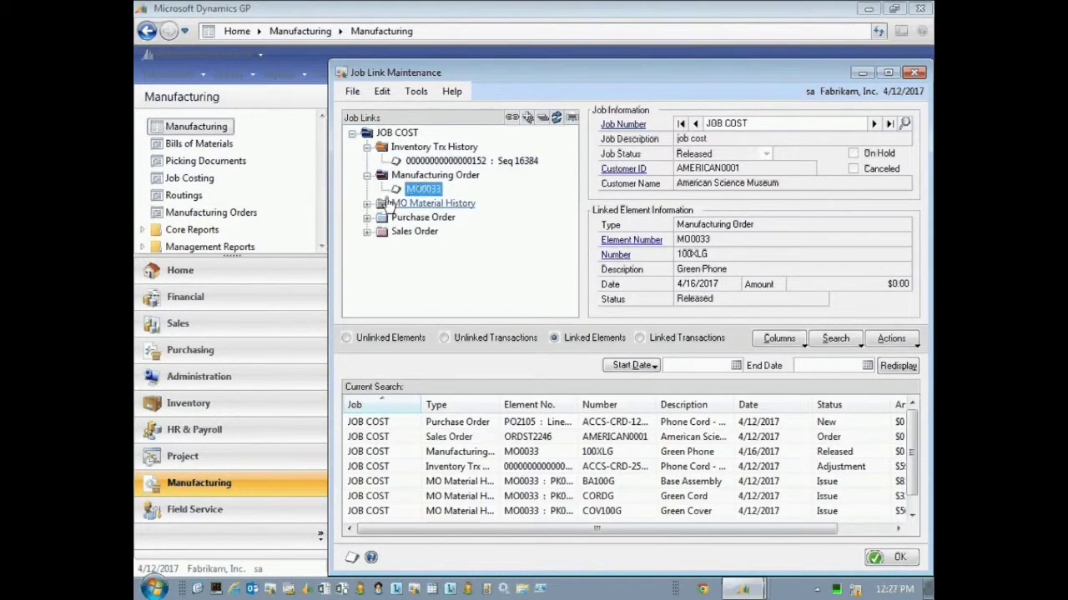
{"action": "left_click", "coordinate": [367, 203]}
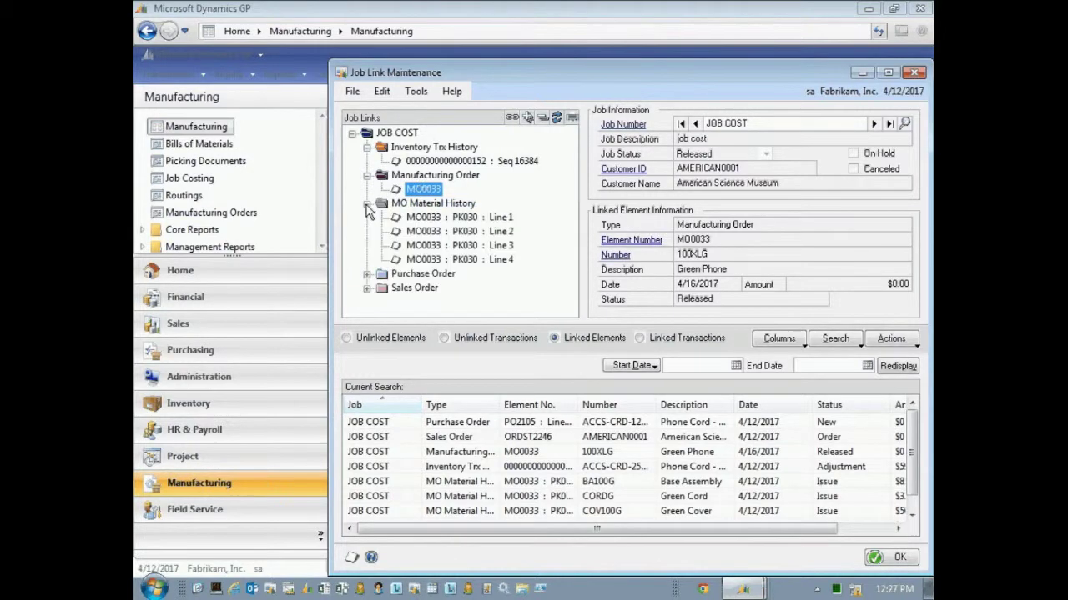
{"action": "left_click", "coordinate": [430, 257]}
{"action": "left_click", "coordinate": [436, 247]}
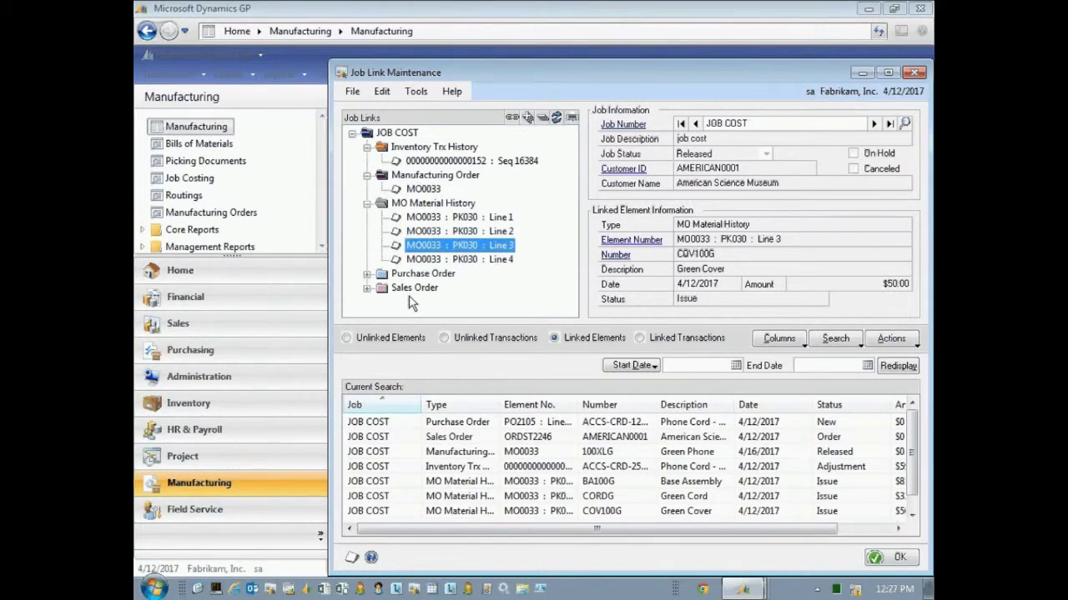
Inspect the linked PO2105 line and sales order ORDST2246 details
{"action": "left_click", "coordinate": [367, 274]}
{"action": "left_click", "coordinate": [425, 287]}
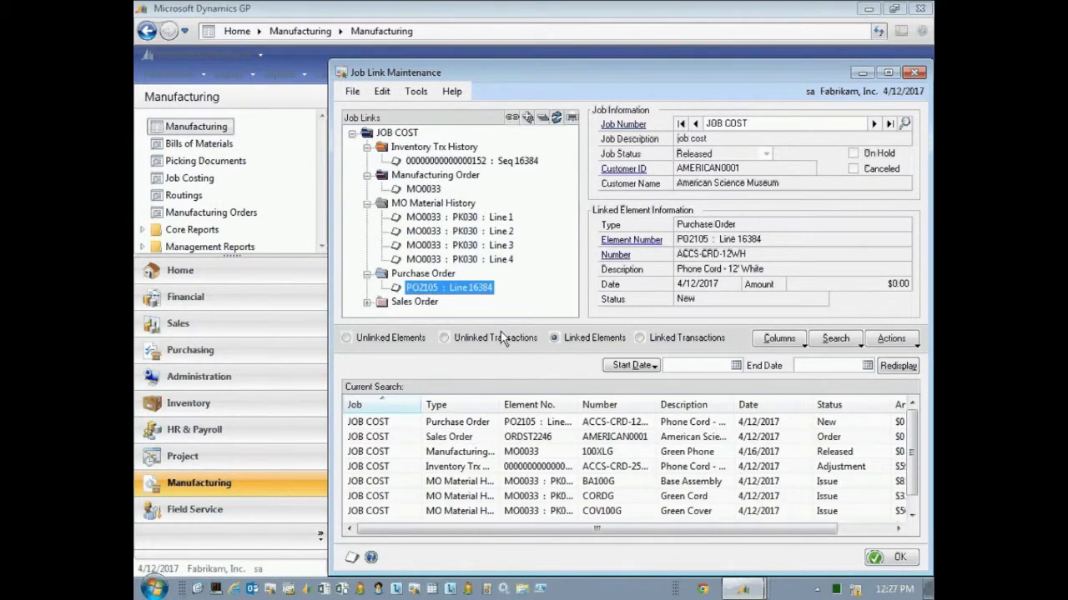
{"action": "left_click", "coordinate": [367, 302]}
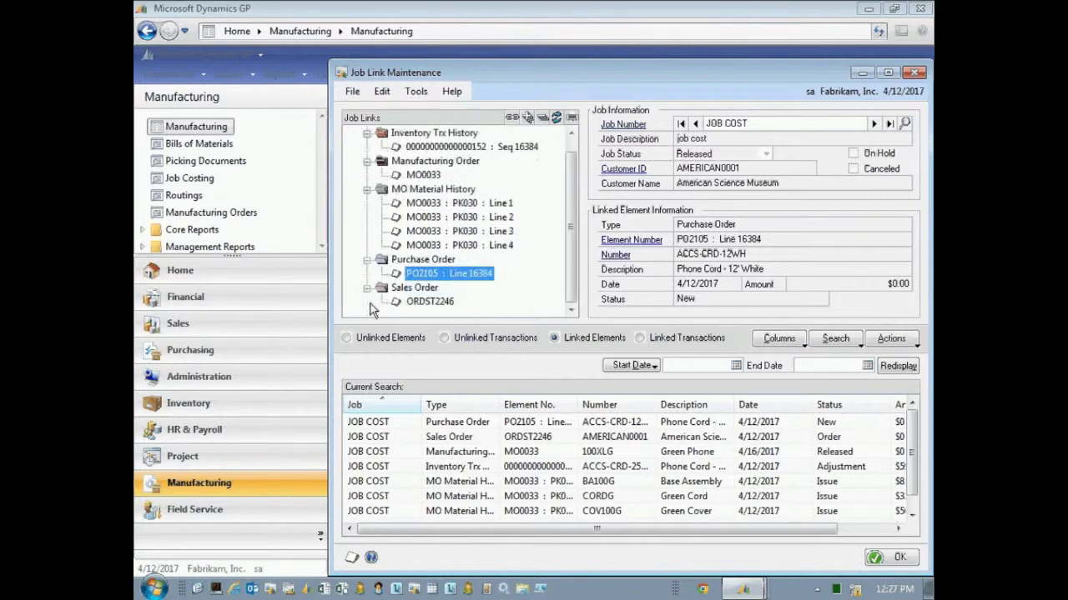
{"action": "left_click", "coordinate": [429, 303]}
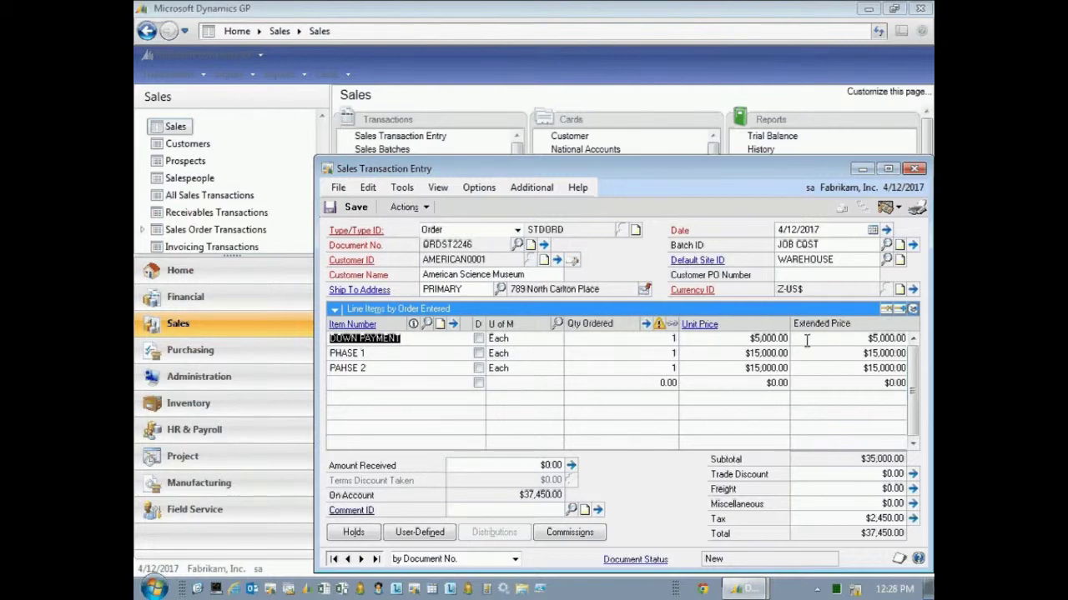
Step through the DOWN PAYMENT, PHASE 1 and PAHSE 2 line details of ORDST2246
{"action": "left_click", "coordinate": [913, 308]}
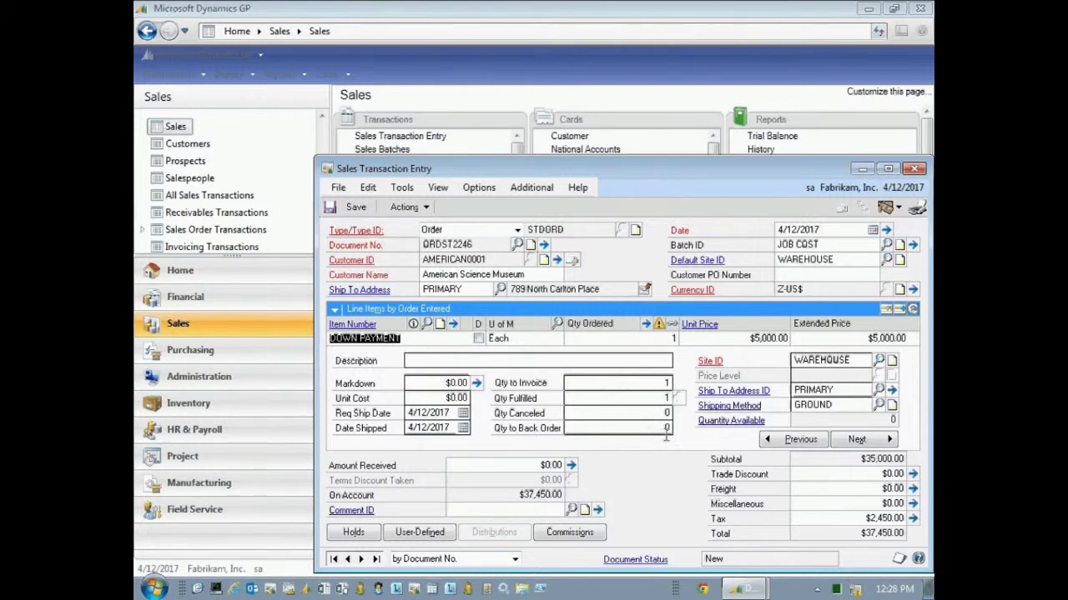
{"action": "left_click", "coordinate": [841, 443]}
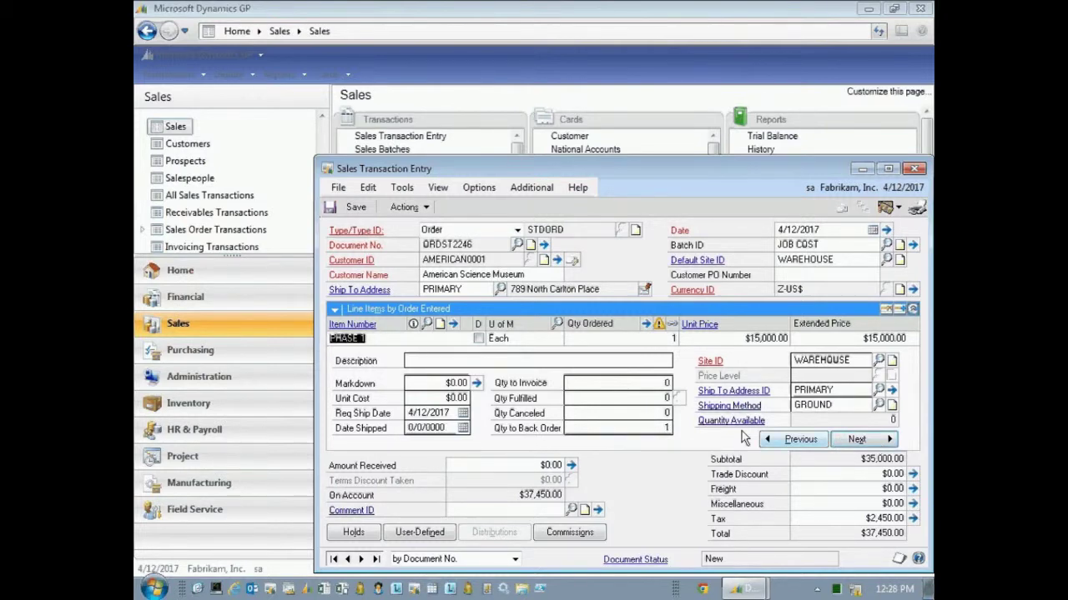
{"action": "left_click", "coordinate": [838, 442]}
Transfer the order to an invoice including totals and deposits, without a back order or log
{"action": "left_click", "coordinate": [419, 210]}
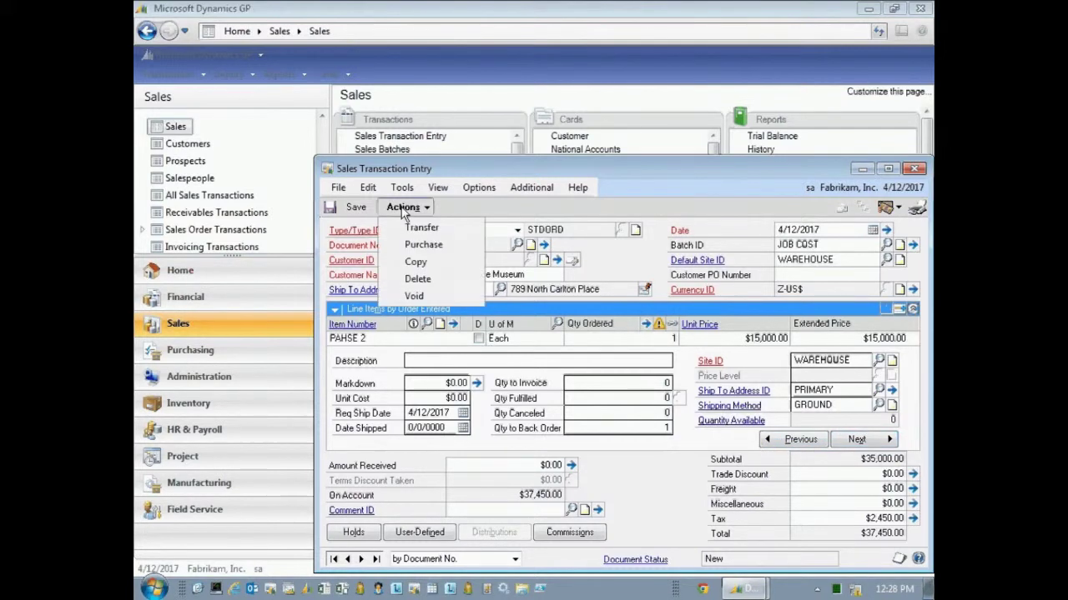
{"action": "left_click", "coordinate": [411, 230]}
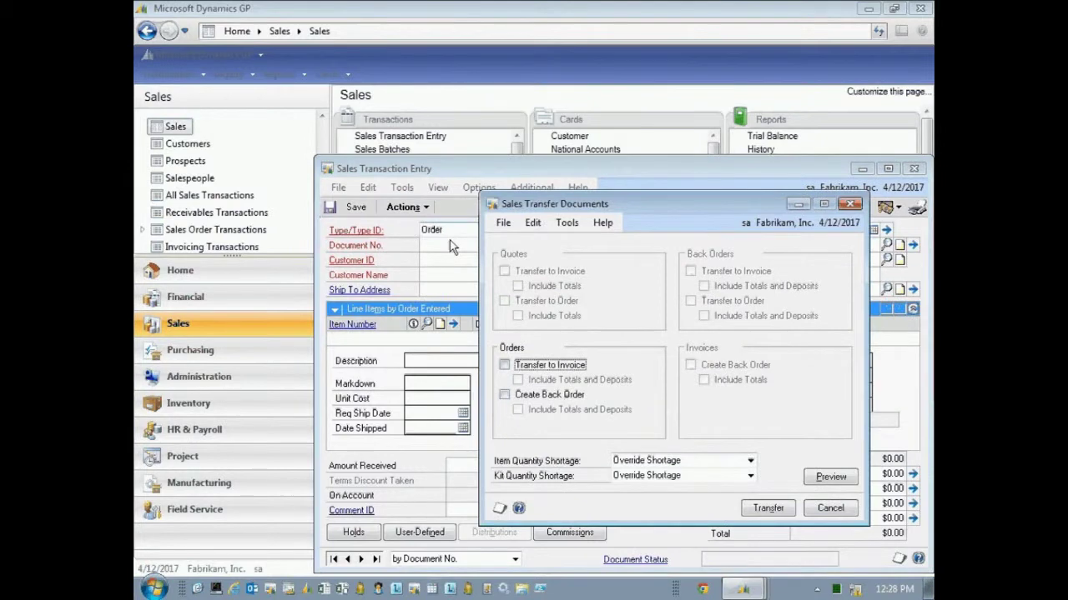
{"action": "left_click", "coordinate": [584, 367]}
{"action": "left_click", "coordinate": [575, 396]}
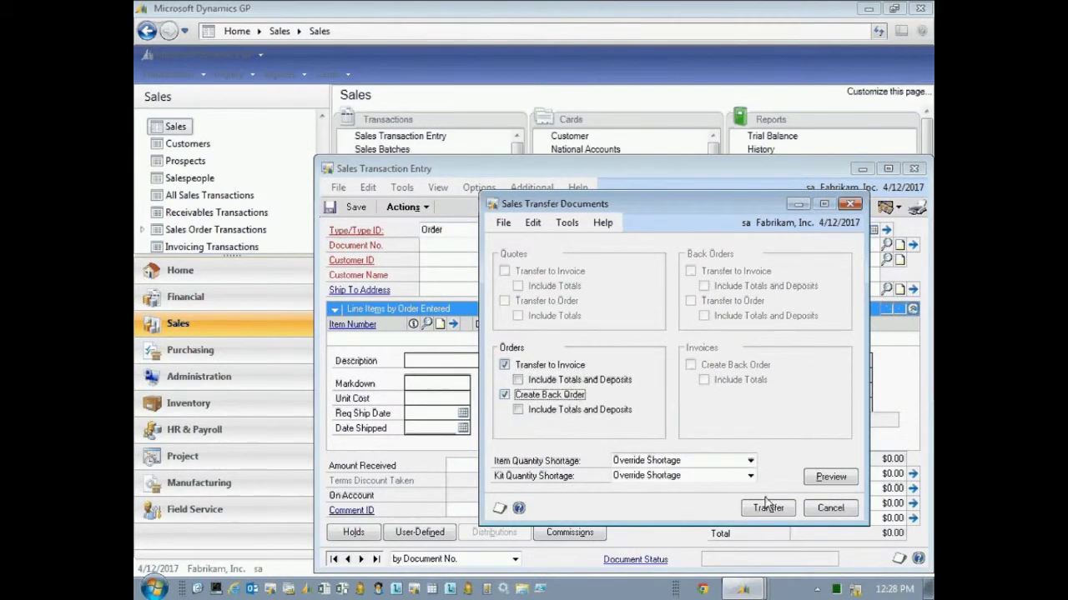
{"action": "left_click", "coordinate": [592, 397]}
{"action": "left_click", "coordinate": [580, 379]}
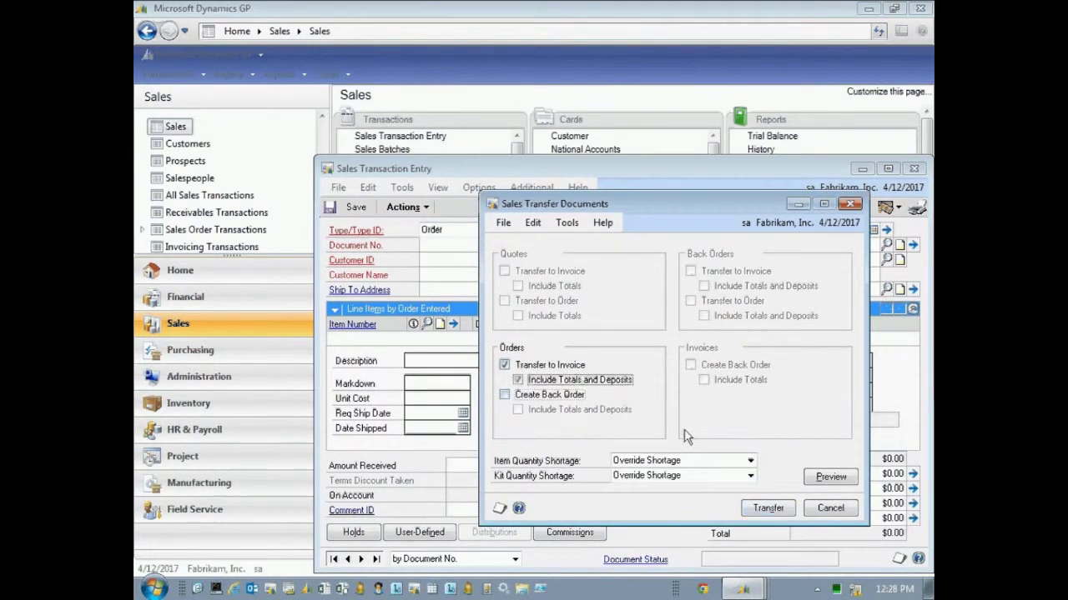
{"action": "left_click", "coordinate": [768, 508]}
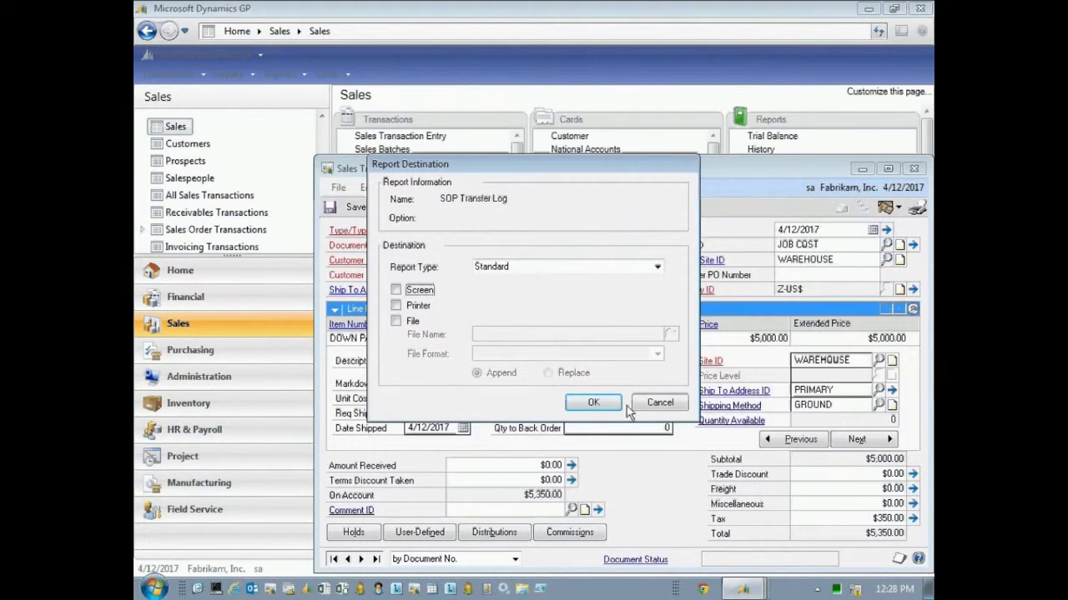
{"action": "left_click", "coordinate": [653, 404]}
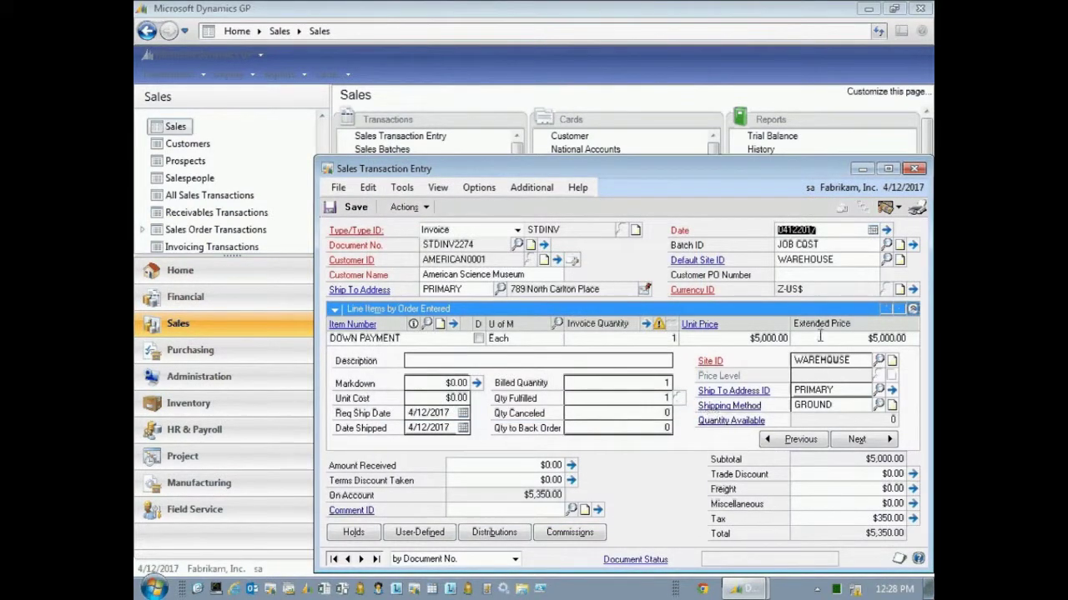
Collapse the line items and close the STDINV2274 invoice window
{"action": "left_click", "coordinate": [913, 309]}
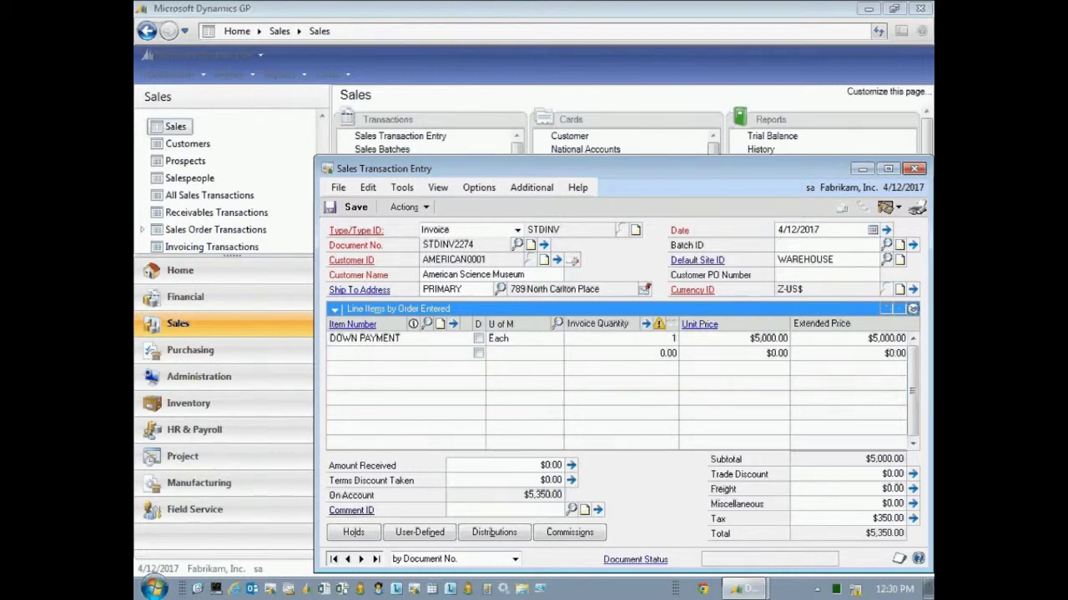
{"action": "left_click", "coordinate": [406, 206]}
{"action": "left_click", "coordinate": [406, 207]}
{"action": "left_click", "coordinate": [916, 170]}
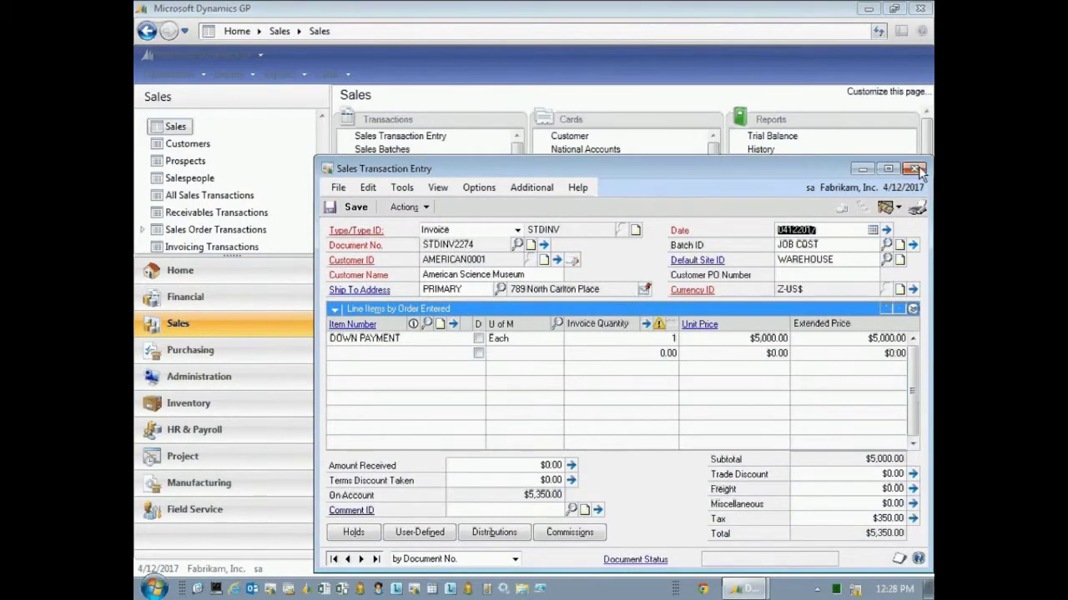
{"action": "left_click", "coordinate": [915, 169]}
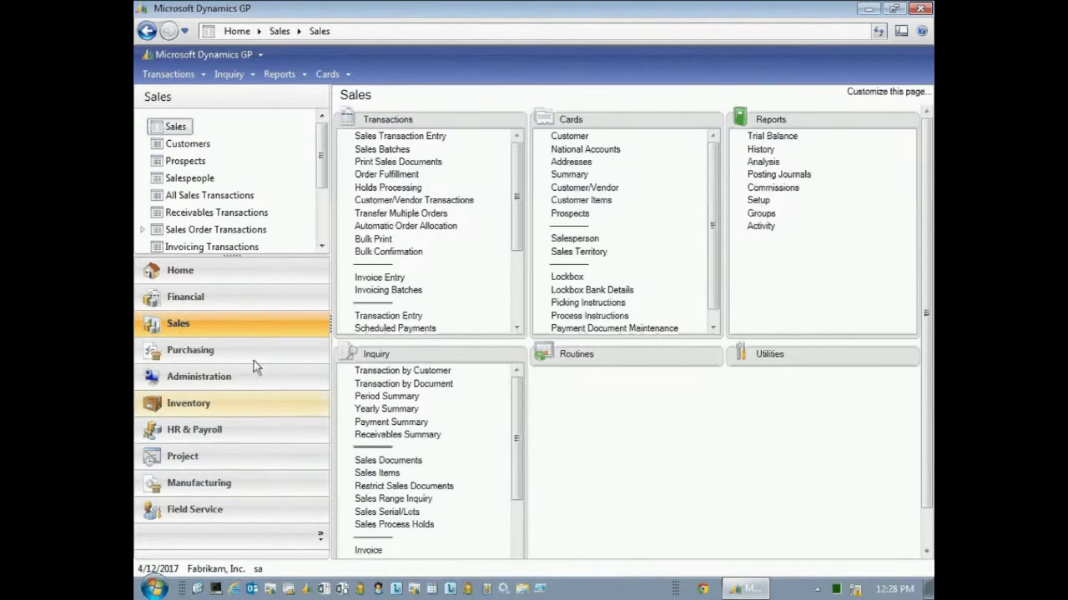
Receive and invoice PO2105's 20 cords, enter the vendor document number, and post receipt RCT1188
{"action": "left_click", "coordinate": [237, 347]}
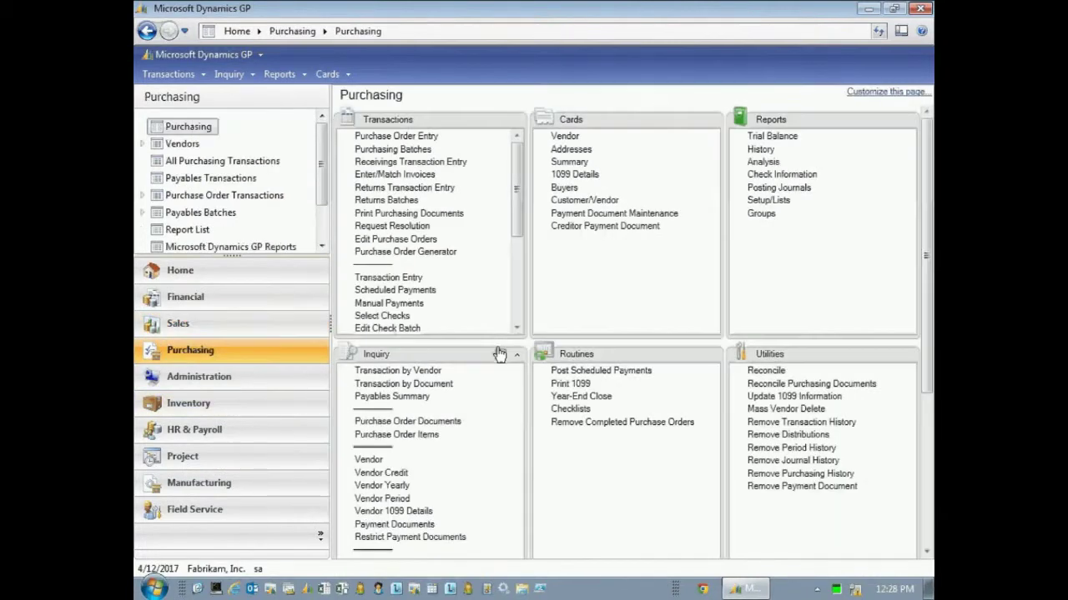
{"action": "left_click", "coordinate": [375, 135]}
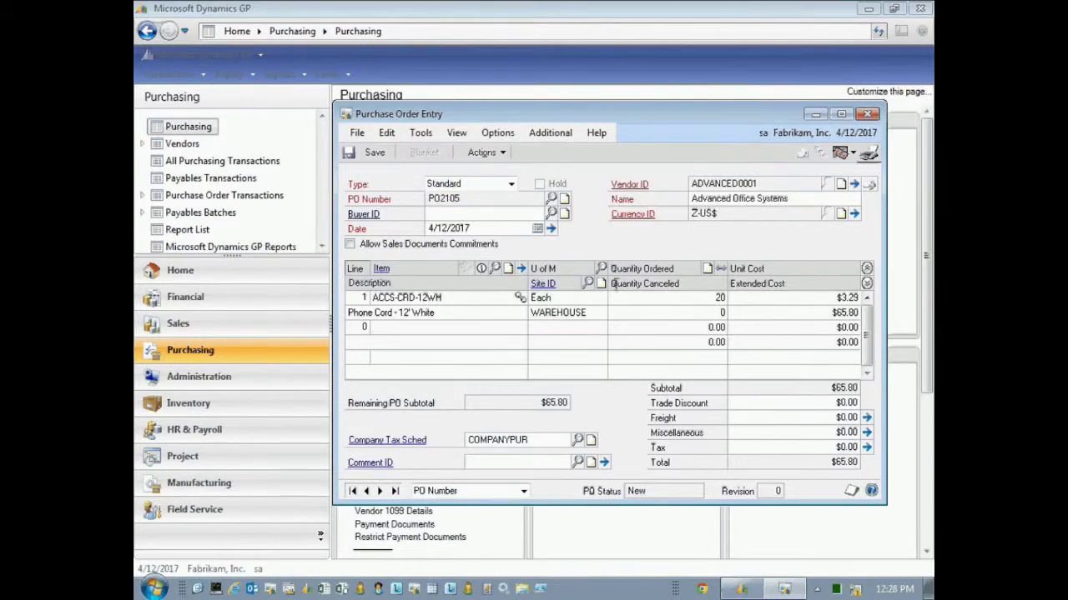
{"action": "left_click", "coordinate": [482, 153]}
{"action": "left_click", "coordinate": [516, 188]}
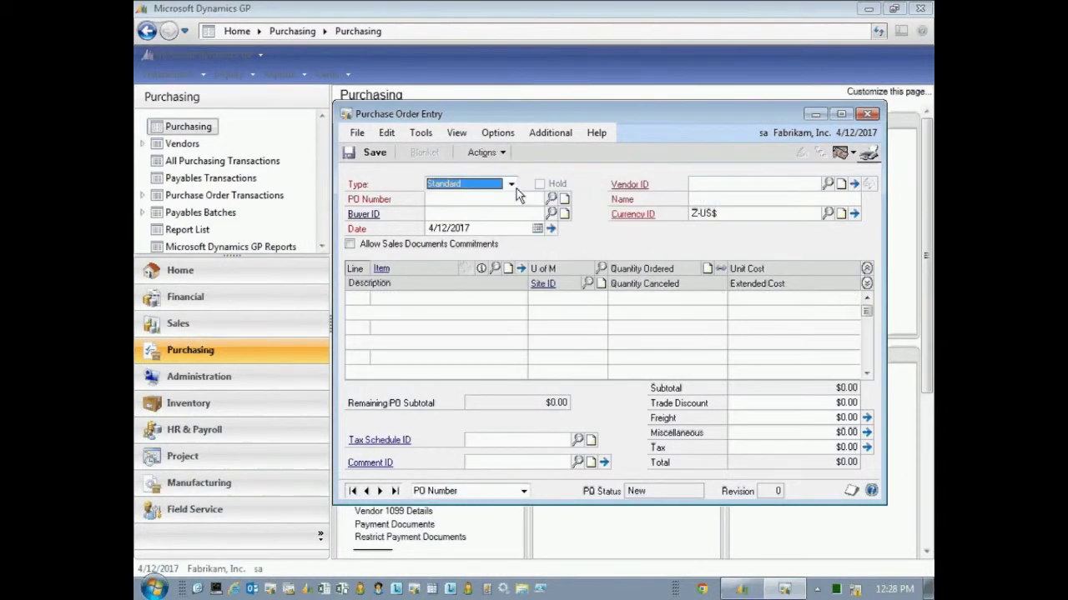
{"action": "left_click", "coordinate": [772, 471]}
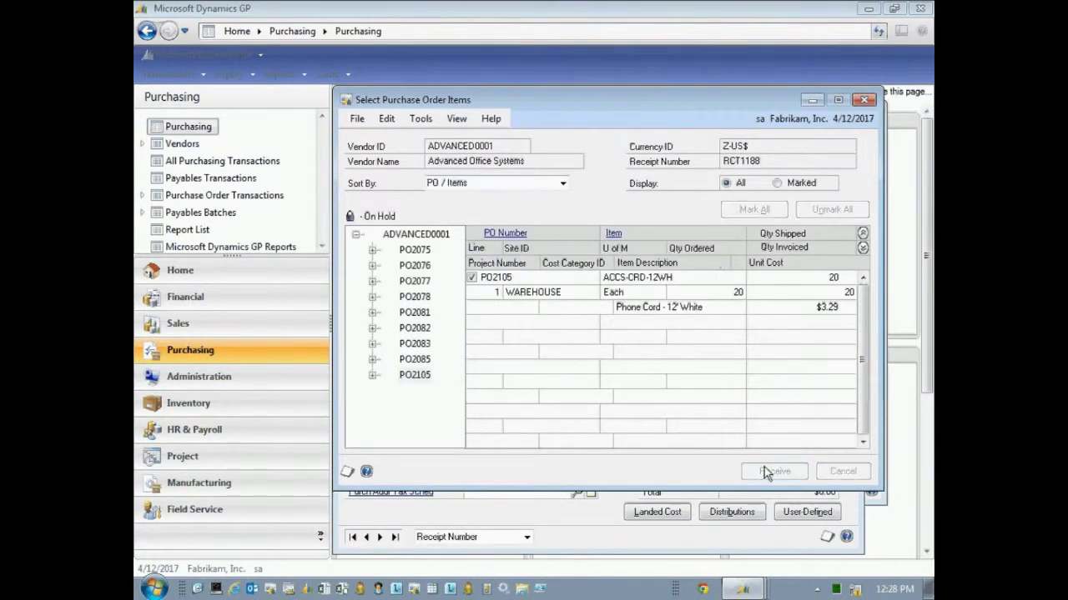
{"action": "type", "text": "457465"}
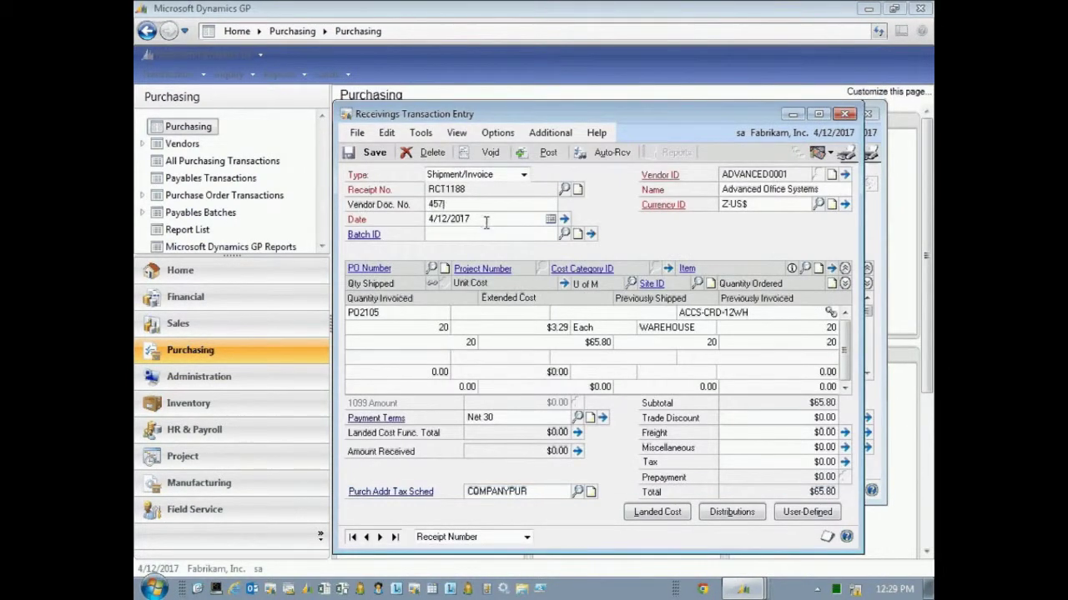
{"action": "left_click", "coordinate": [546, 152]}
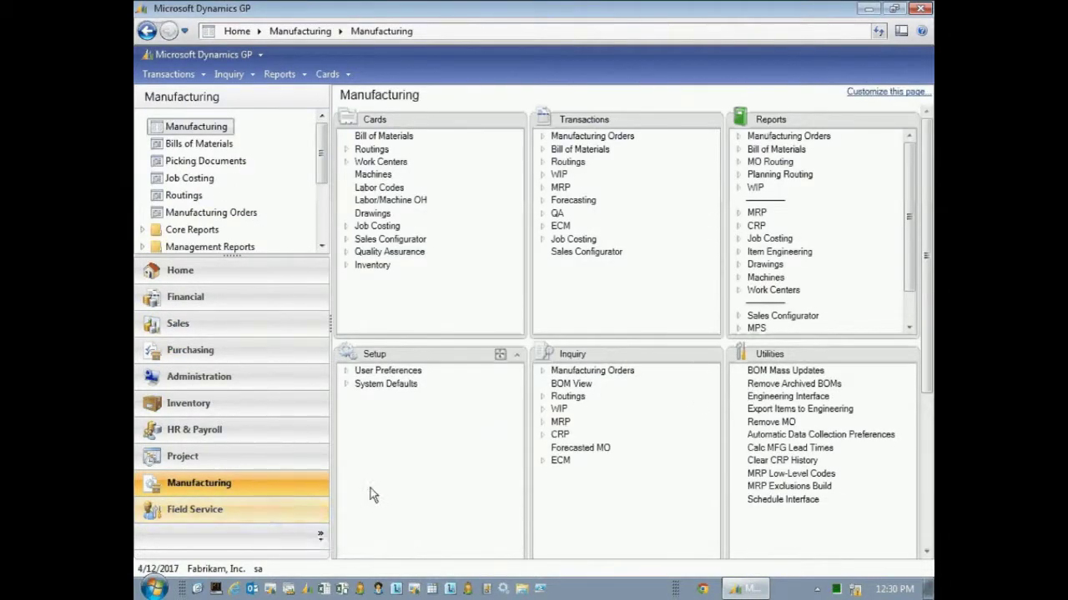
Load the JOB COST job in Job Maintenance
{"action": "left_click", "coordinate": [377, 228]}
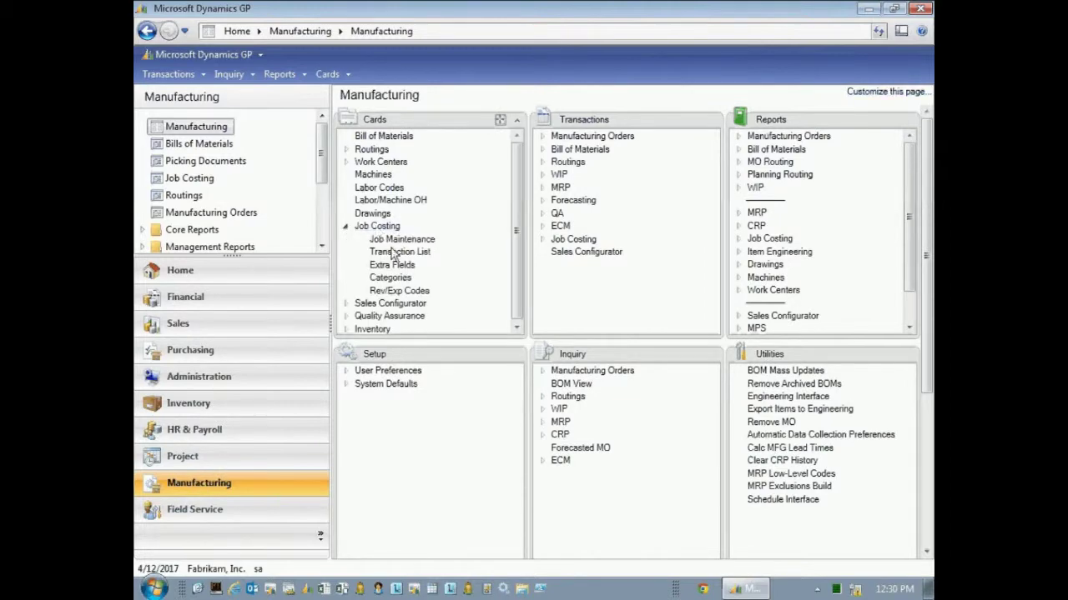
{"action": "left_click", "coordinate": [402, 239]}
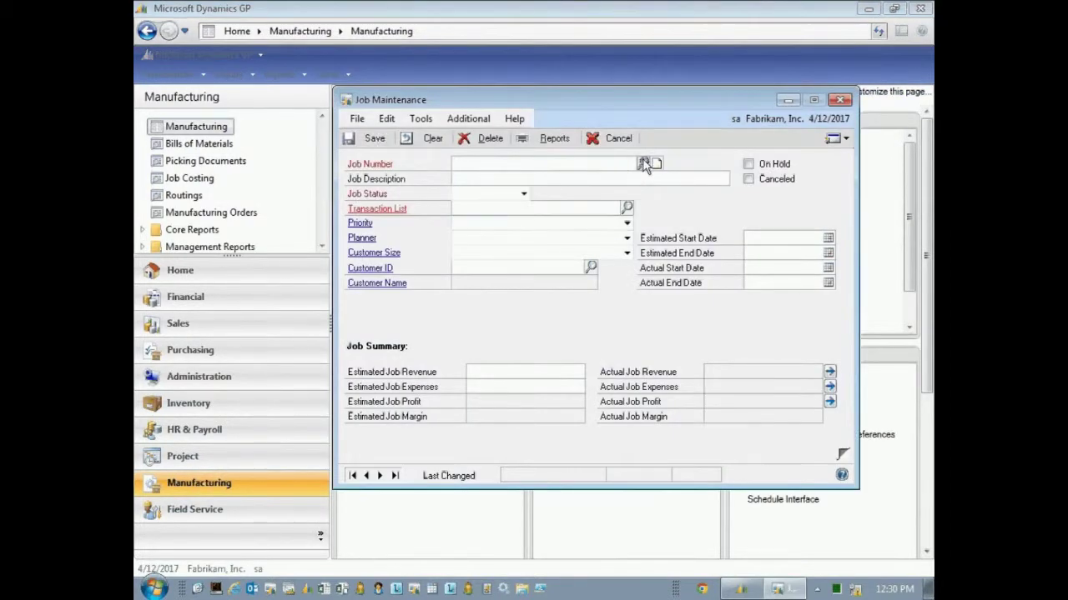
{"action": "left_click", "coordinate": [645, 161]}
{"action": "double_click", "coordinate": [446, 307]}
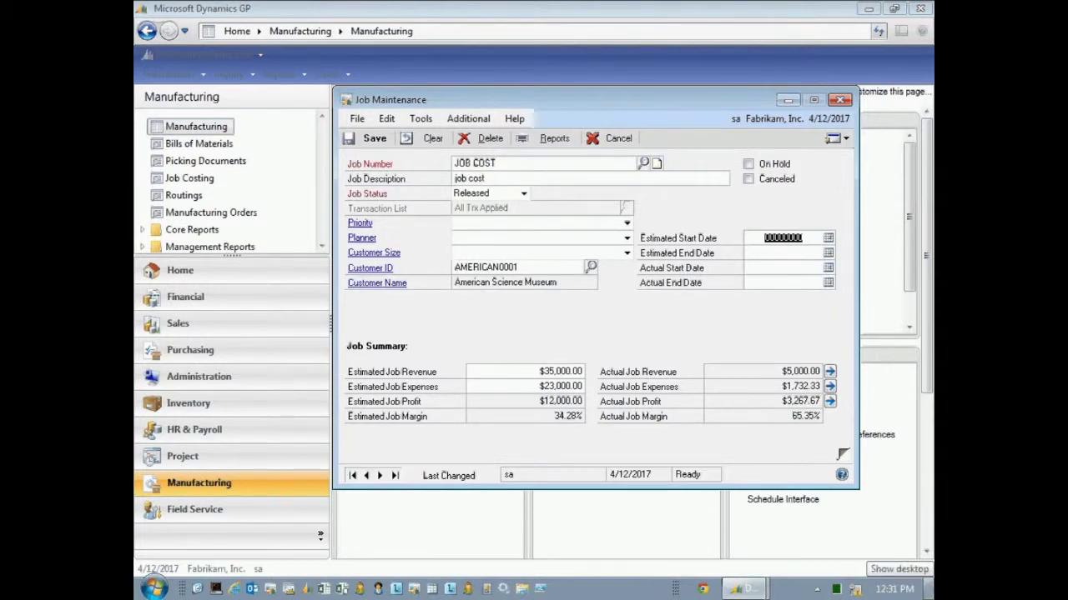
Print the Job Elements report to screen using the 'job cost' report option
{"action": "left_click", "coordinate": [551, 138]}
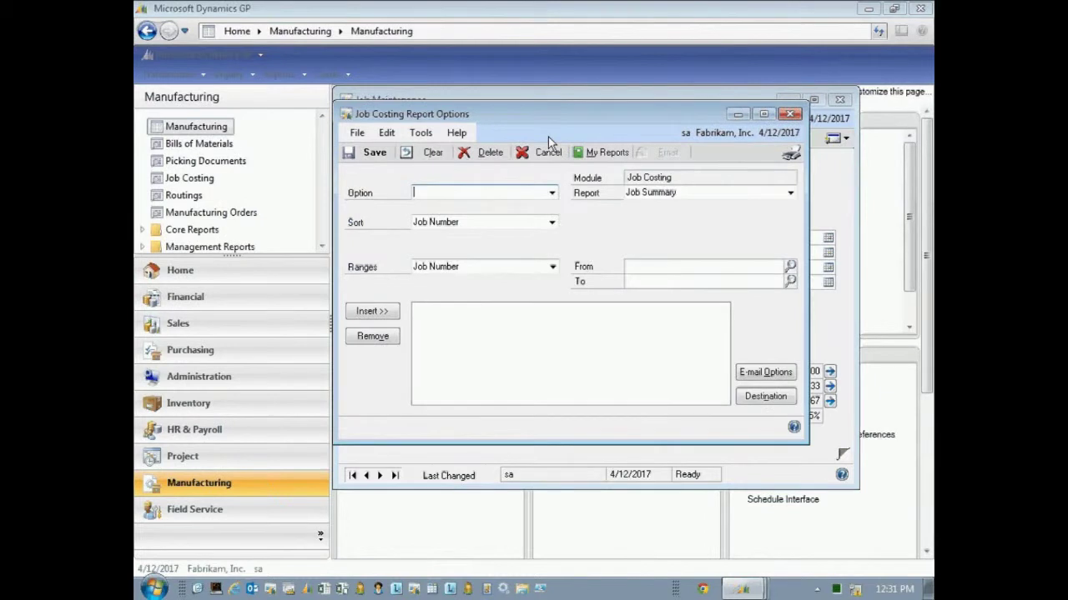
{"action": "left_click", "coordinate": [552, 193]}
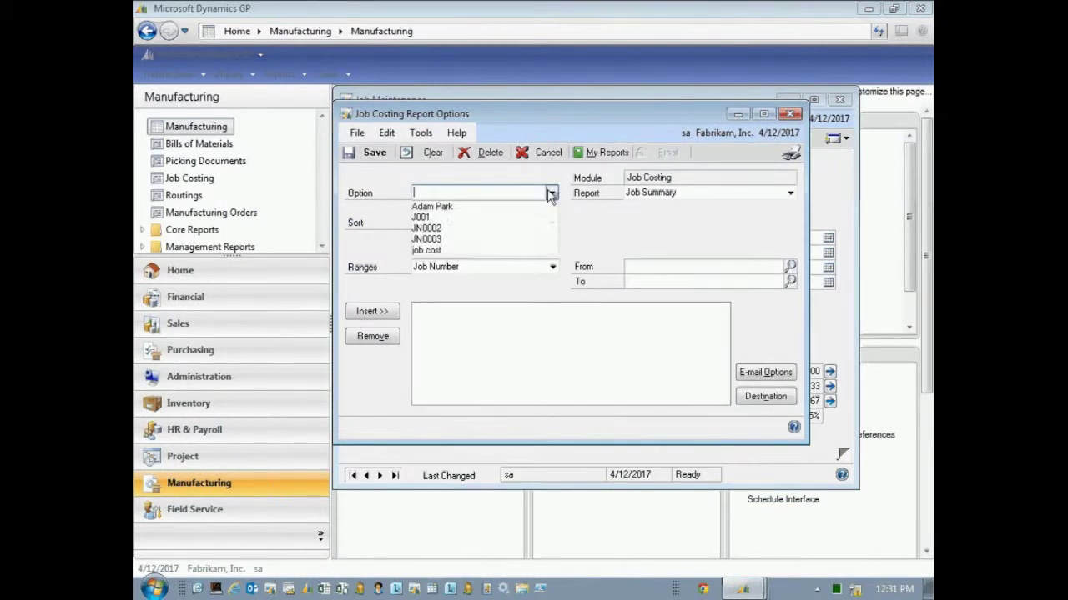
{"action": "left_click", "coordinate": [476, 255]}
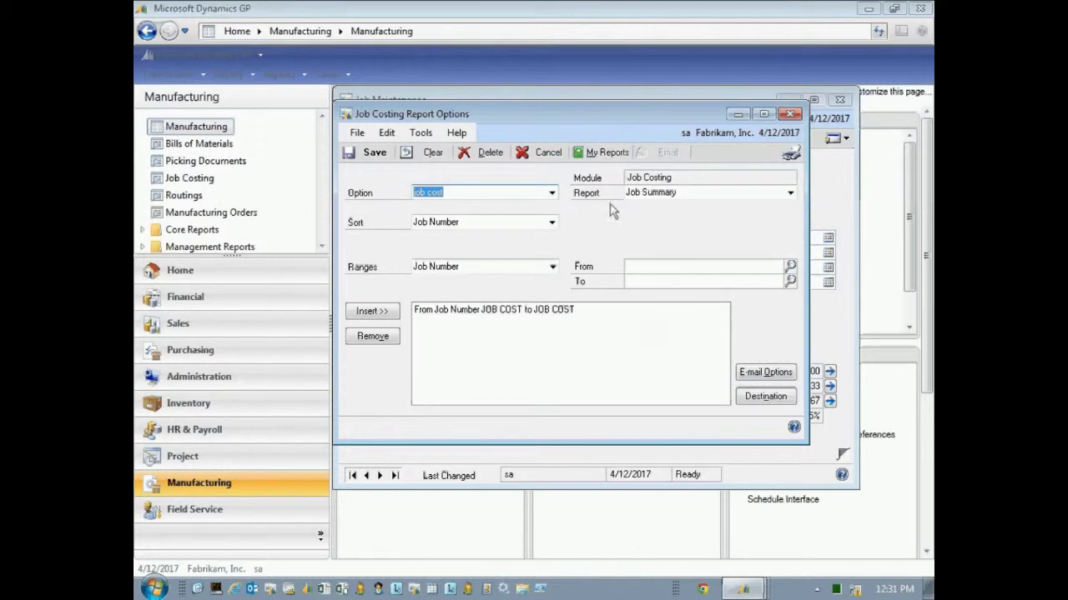
{"action": "left_click", "coordinate": [789, 192]}
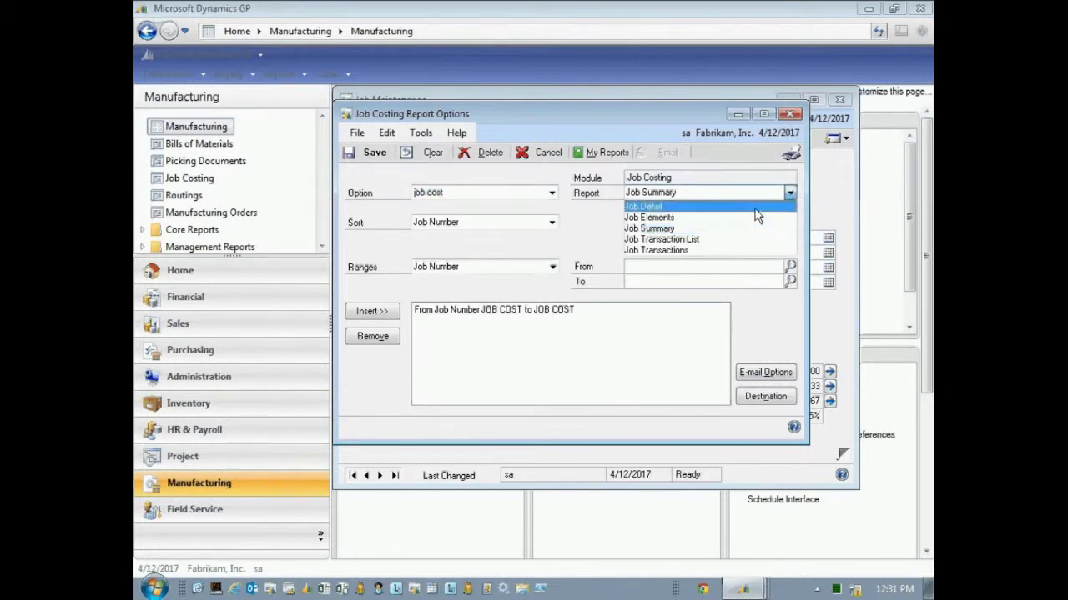
{"action": "left_click", "coordinate": [706, 218]}
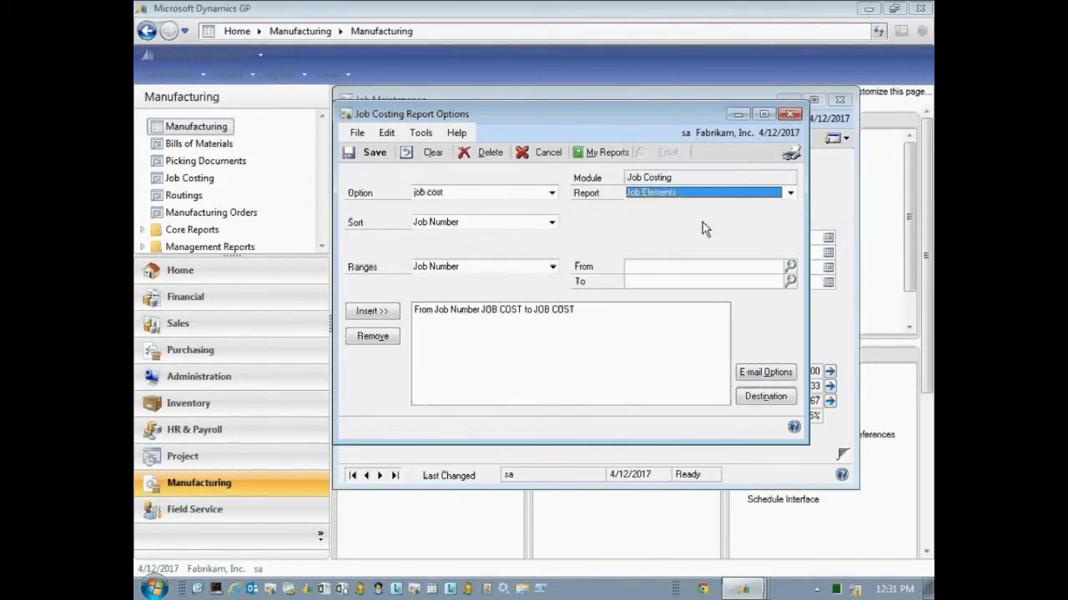
{"action": "left_click", "coordinate": [791, 154]}
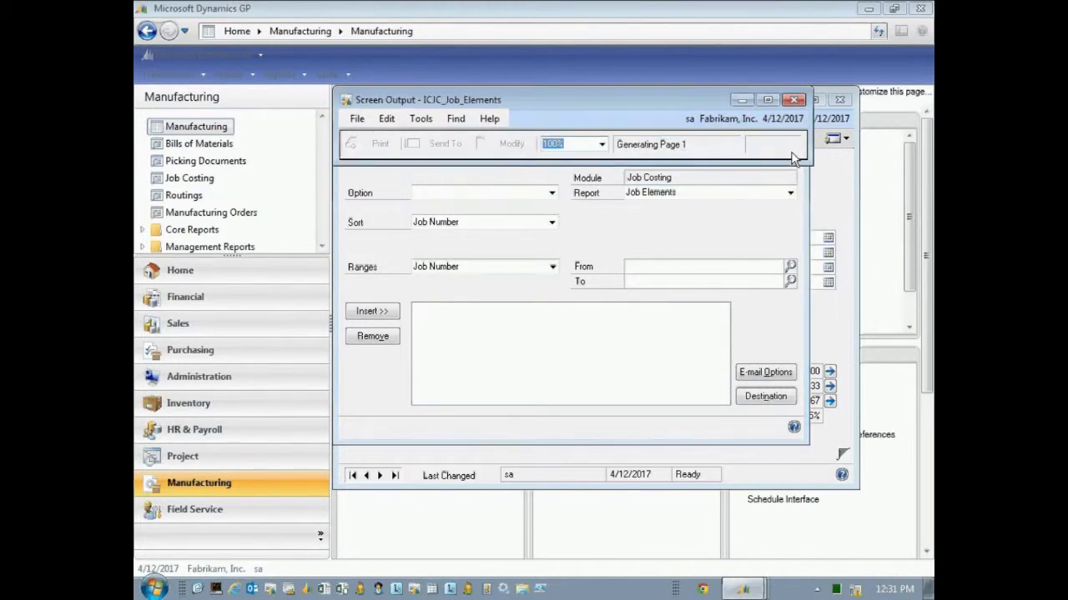
Maximize the Job Elements report and scroll through its linked documents down to invoice STDINV2274
{"action": "double_click", "coordinate": [796, 104]}
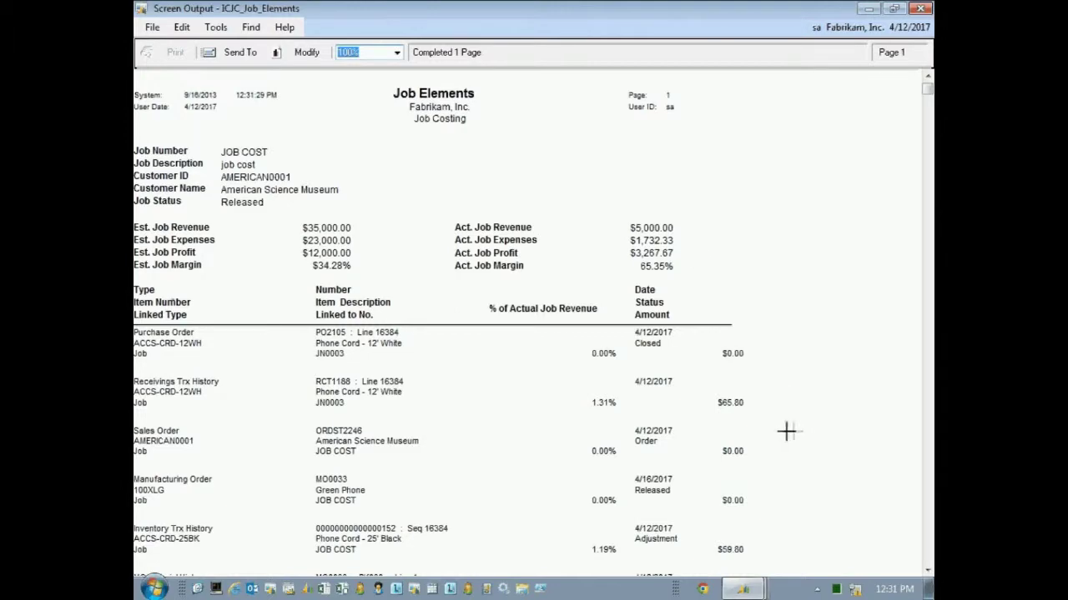
{"action": "scroll", "coordinate": [786, 433], "scroll_direction": "down", "scroll_amount": 2}
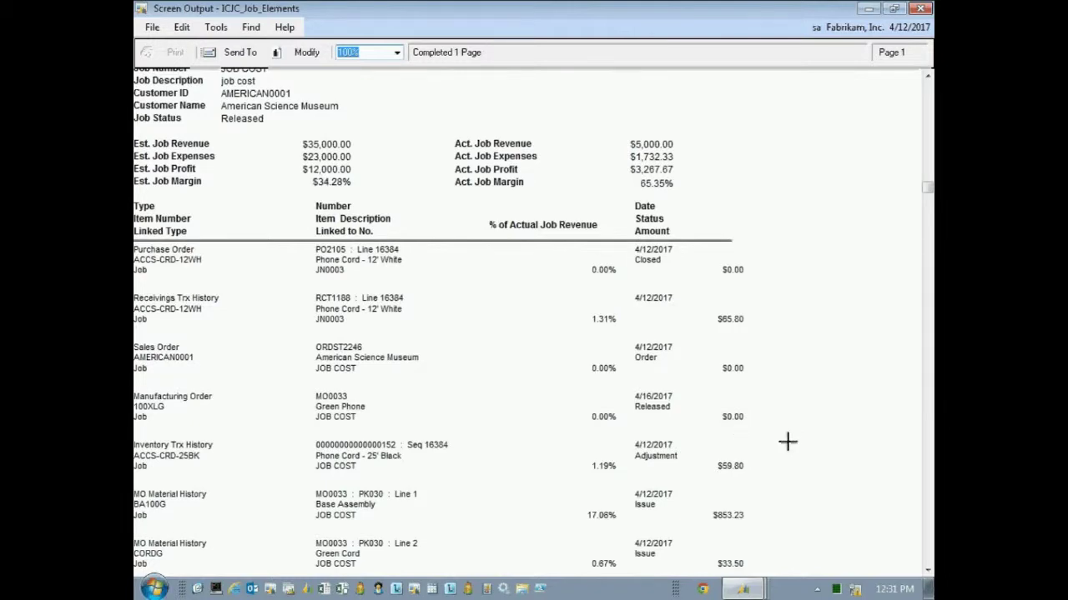
{"action": "scroll", "coordinate": [787, 441], "scroll_direction": "down", "scroll_amount": 2}
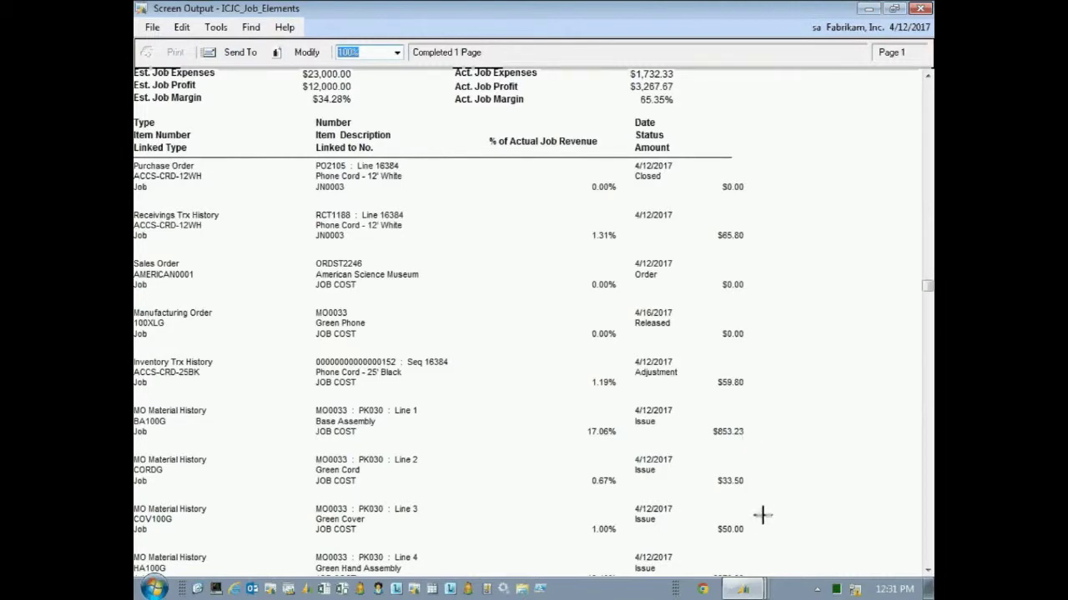
{"action": "scroll", "coordinate": [762, 516], "scroll_direction": "down", "scroll_amount": 3}
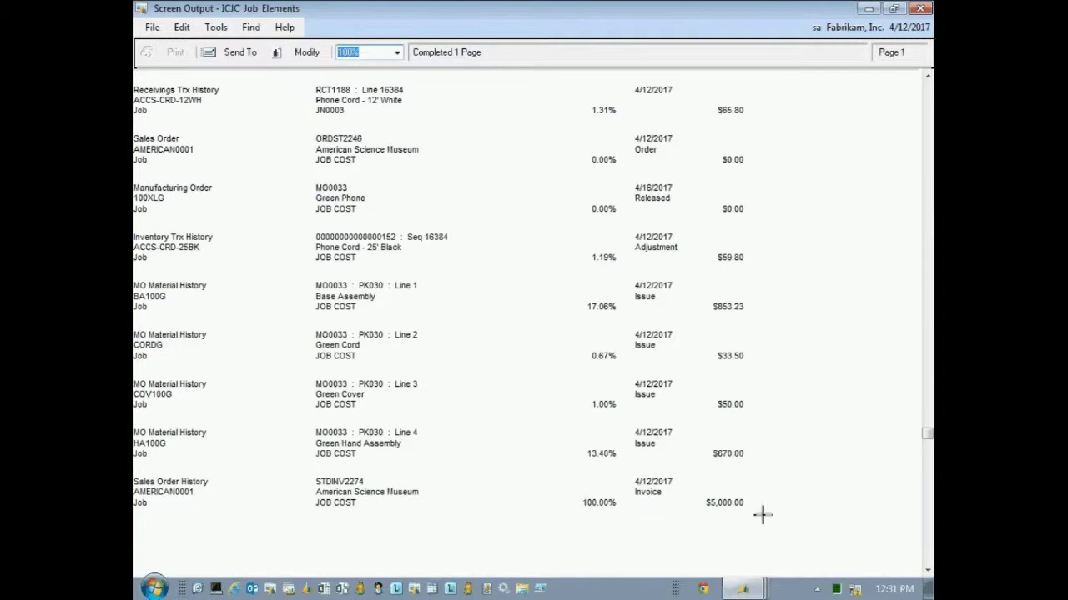
{"action": "scroll", "coordinate": [774, 498], "scroll_direction": "up", "scroll_amount": 1}
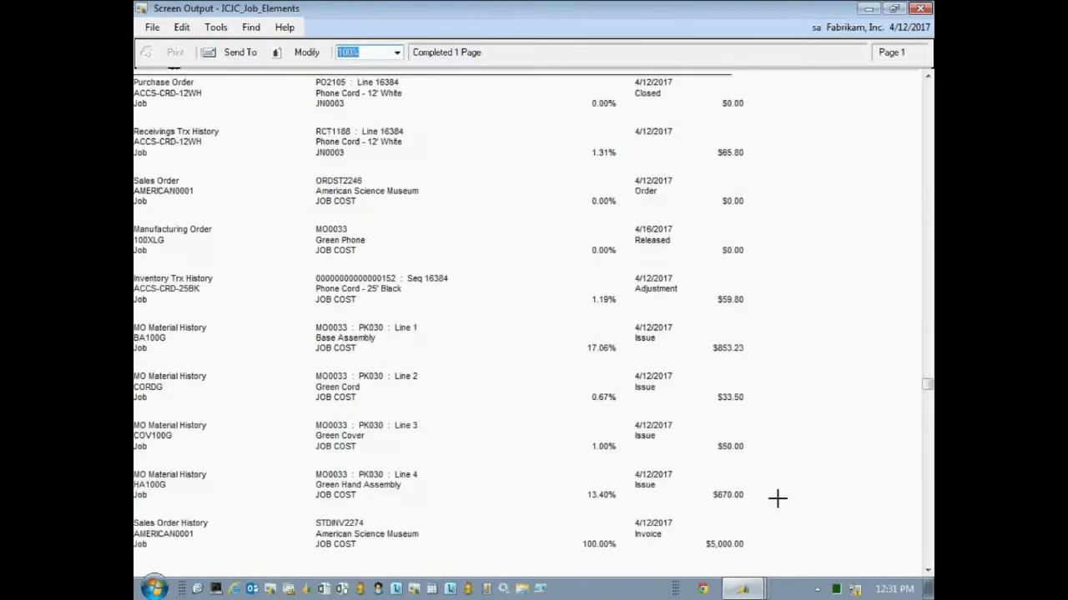
{"action": "scroll", "coordinate": [776, 497], "scroll_direction": "up", "scroll_amount": 1}
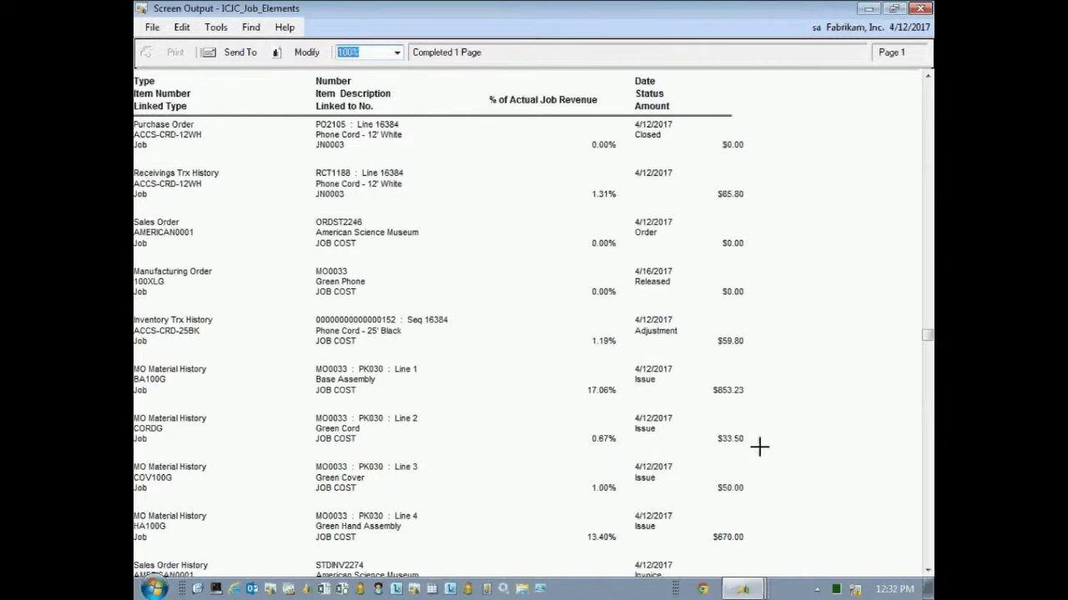
Close the Job Elements output, then print and maximize the Job Transactions report, reviewing expenses from RCT1188
{"action": "left_click", "coordinate": [919, 8]}
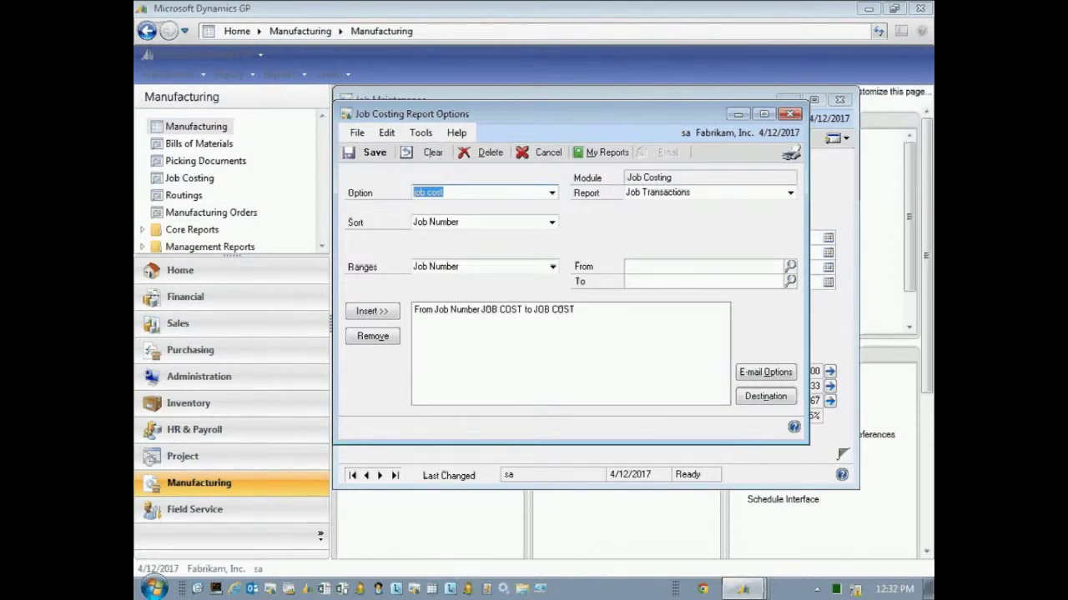
{"action": "left_click", "coordinate": [790, 153]}
{"action": "left_click", "coordinate": [813, 101]}
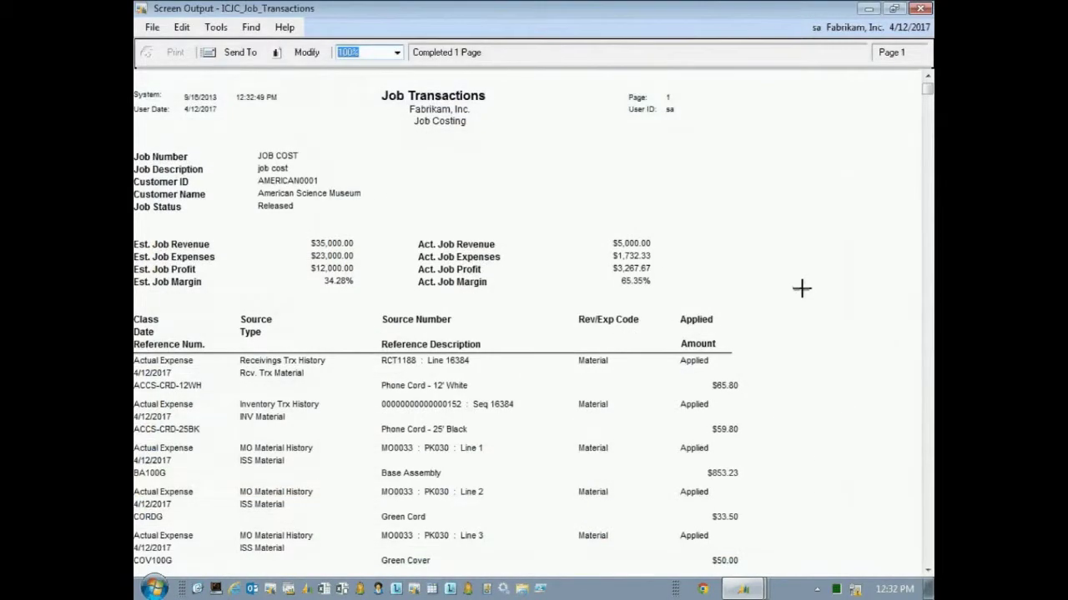
{"action": "scroll", "coordinate": [857, 416], "scroll_direction": "down", "scroll_amount": 3}
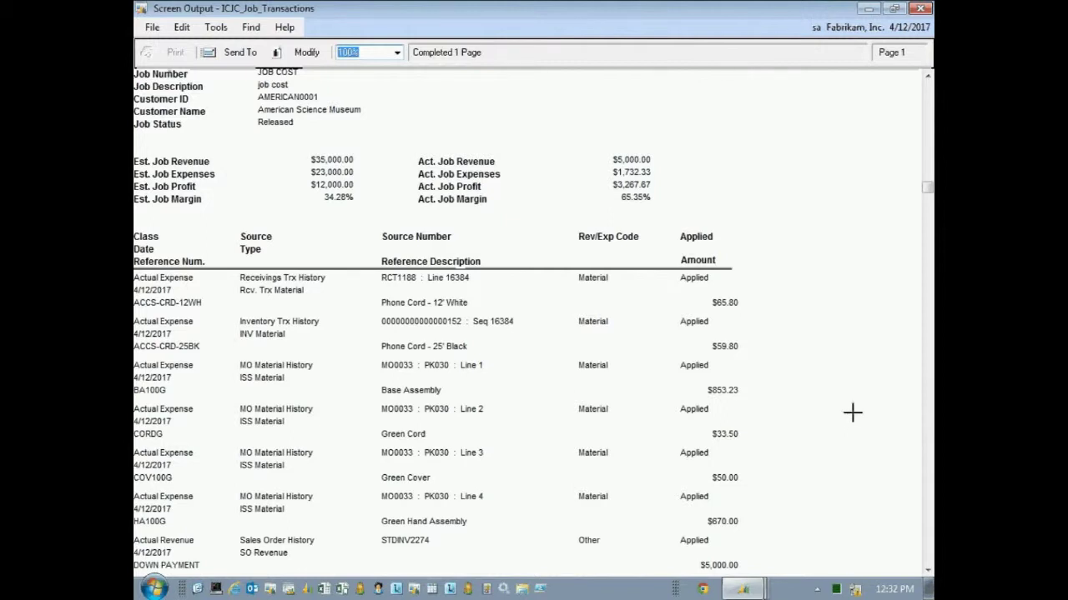
{"action": "scroll", "coordinate": [850, 417], "scroll_direction": "down", "scroll_amount": 1}
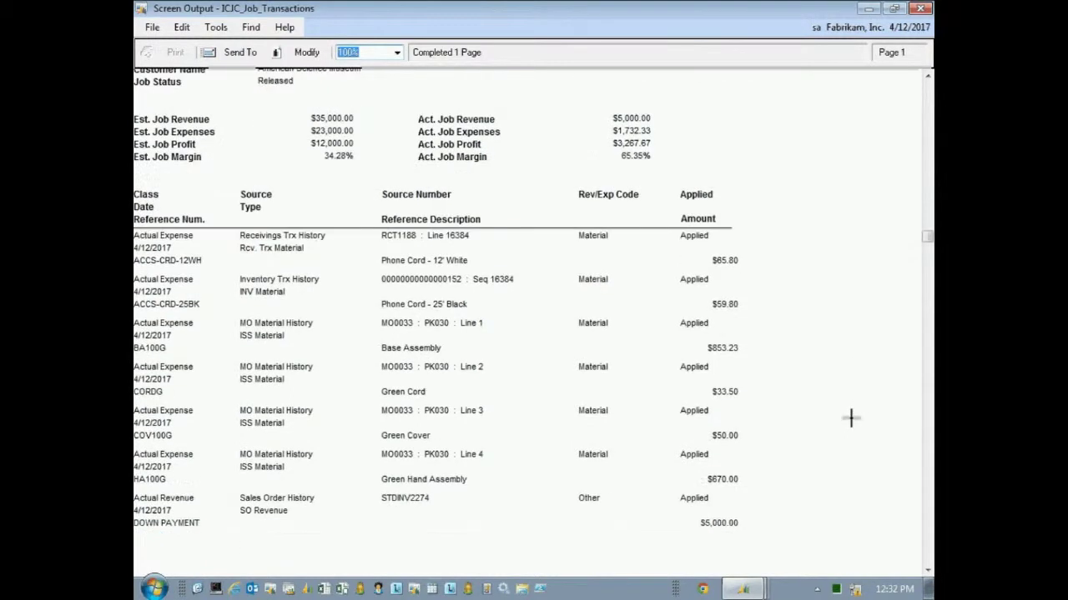